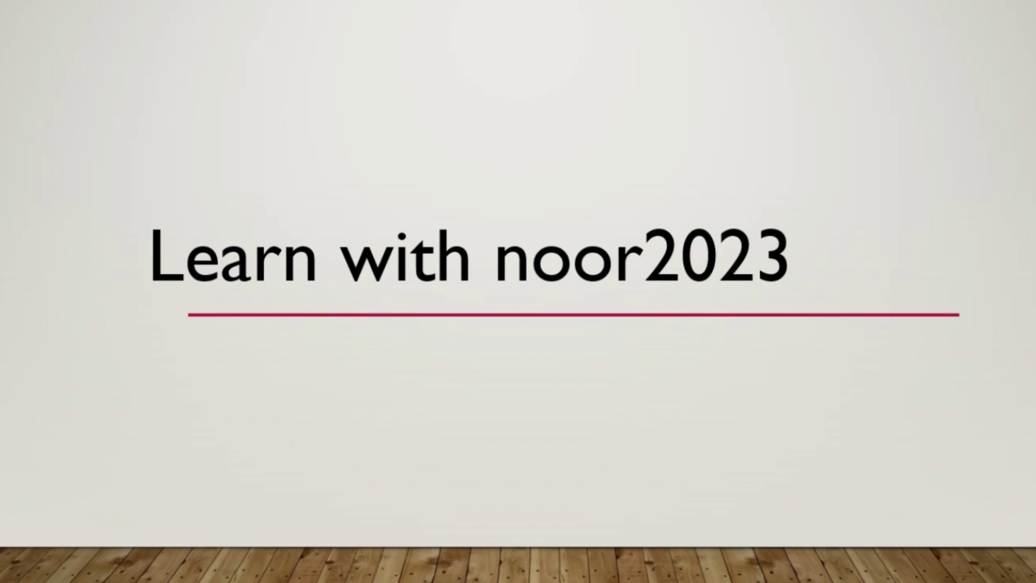
Step: End the slideshow and return to editing the one-slide presentation with the Insert commands showing
key("Escape")
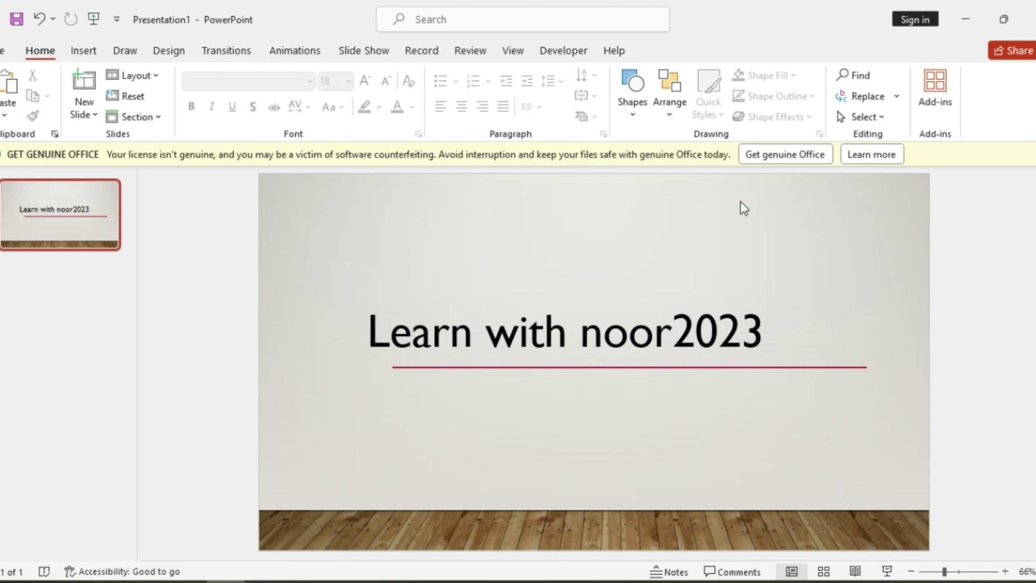
left_click(83, 51)
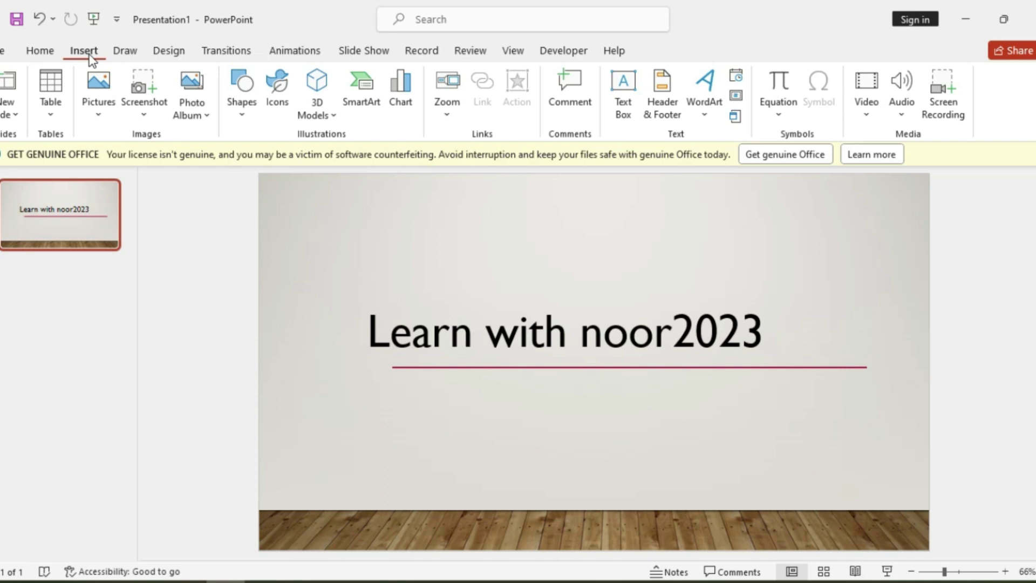
Step: Add a new Title and Content slide 2 after the title slide
left_click(46, 52)
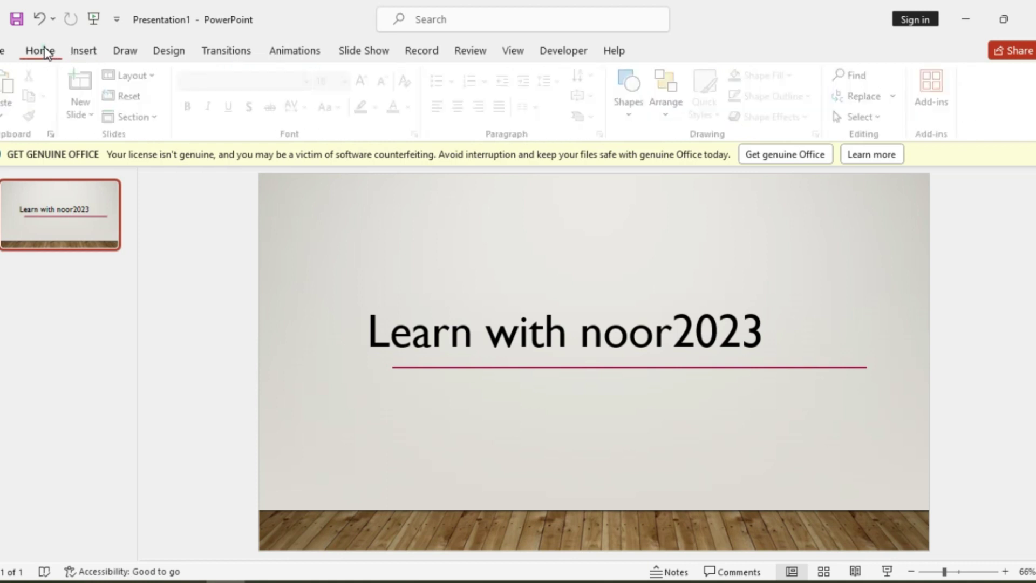
left_click(77, 53)
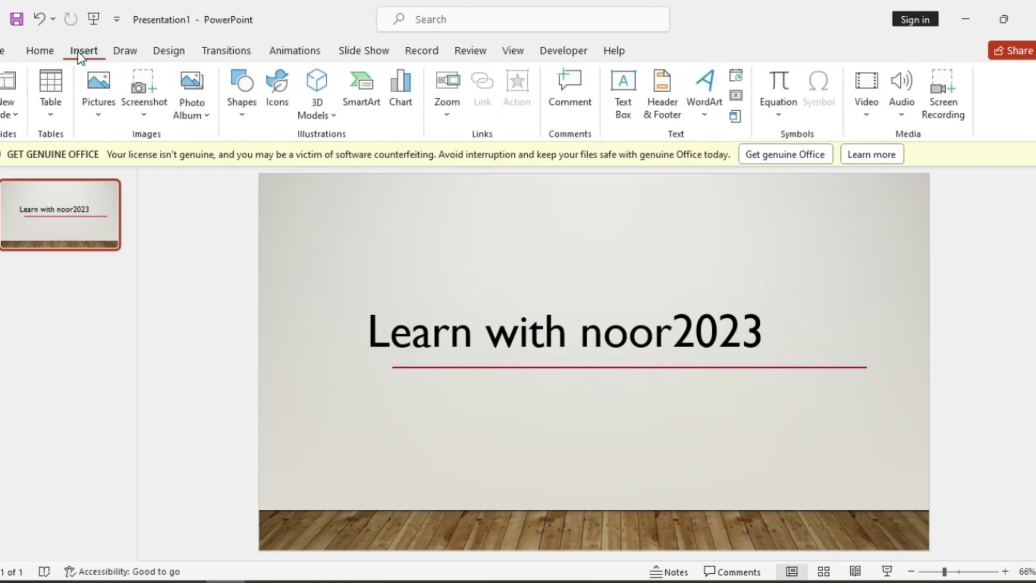
left_click(6, 97)
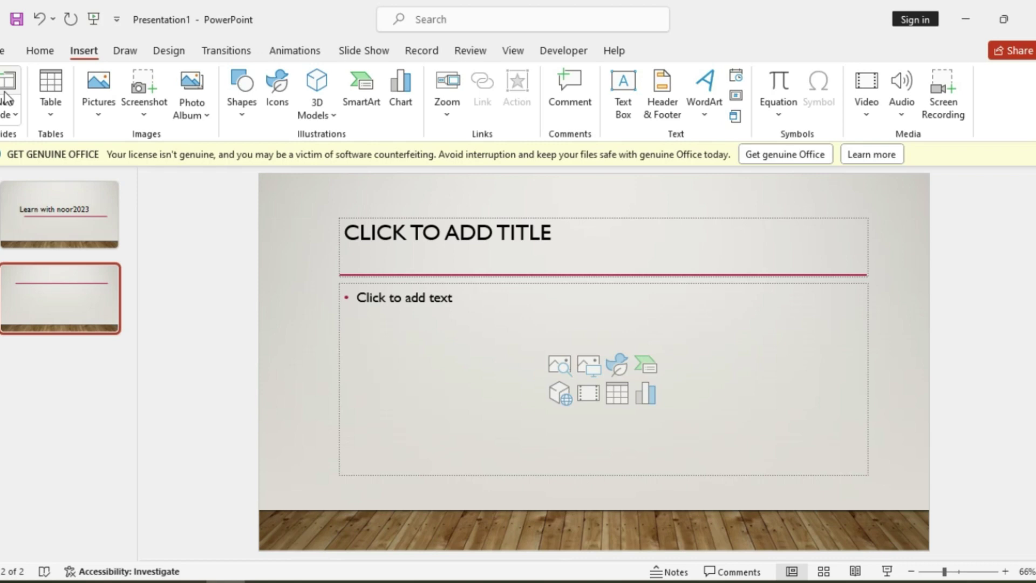
Step: Return to slide 1 and browse the New Slide layouts without adding one
left_click(54, 204)
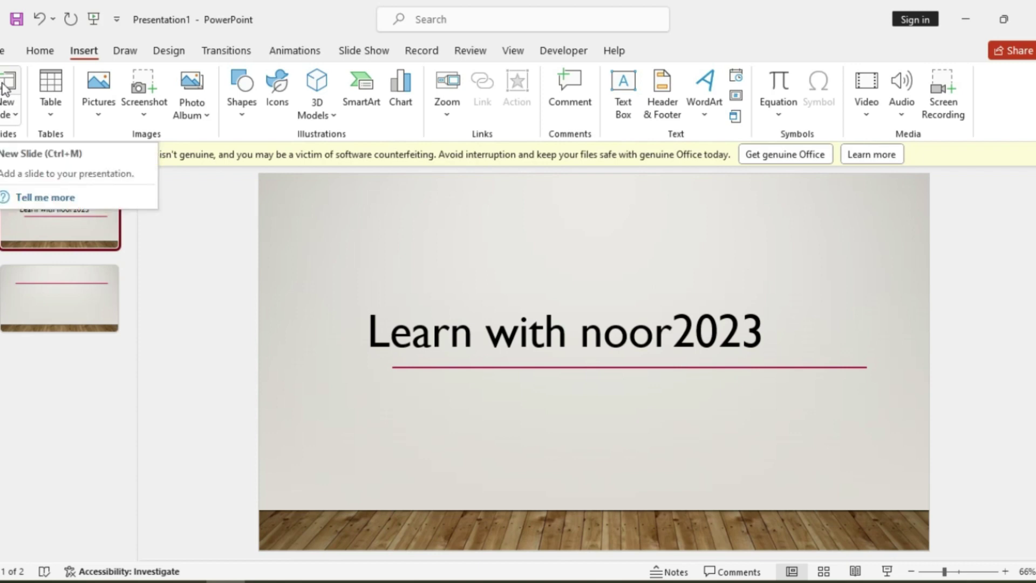
left_click(13, 118)
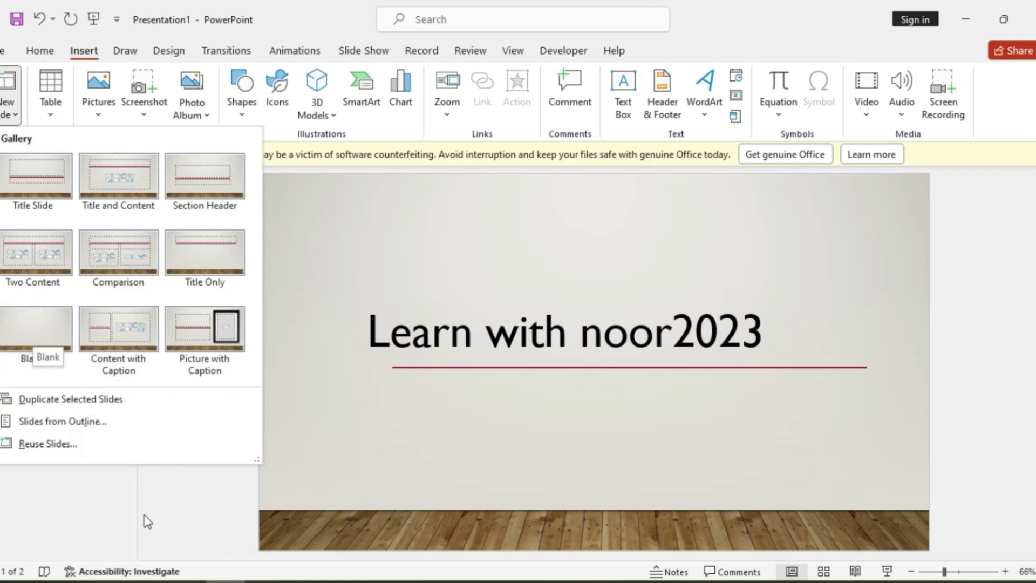
left_click(180, 516)
Step: View slide 2, go back to slide 1, and bring up the Insert Table grid
left_click(75, 292)
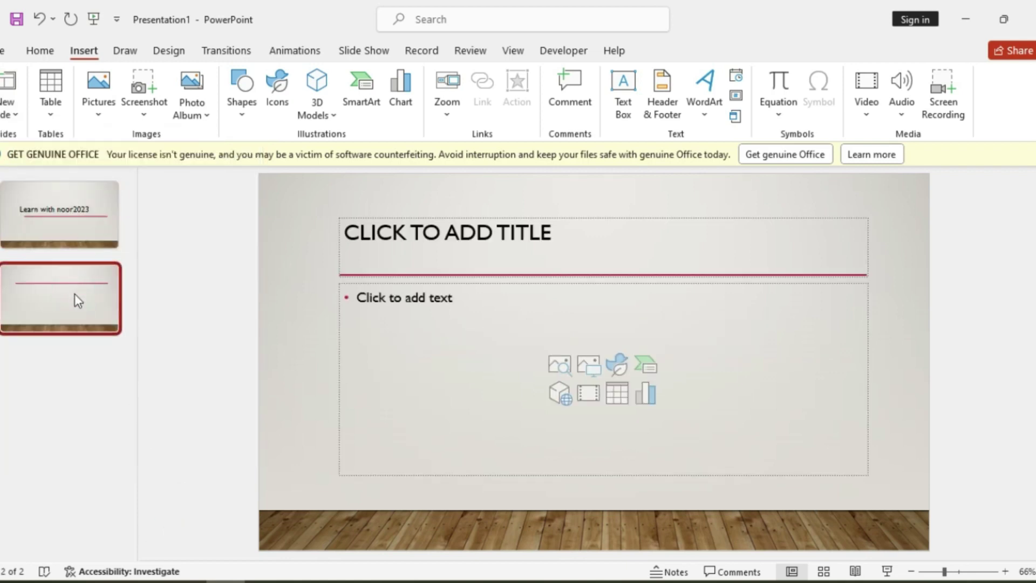
left_click(77, 197)
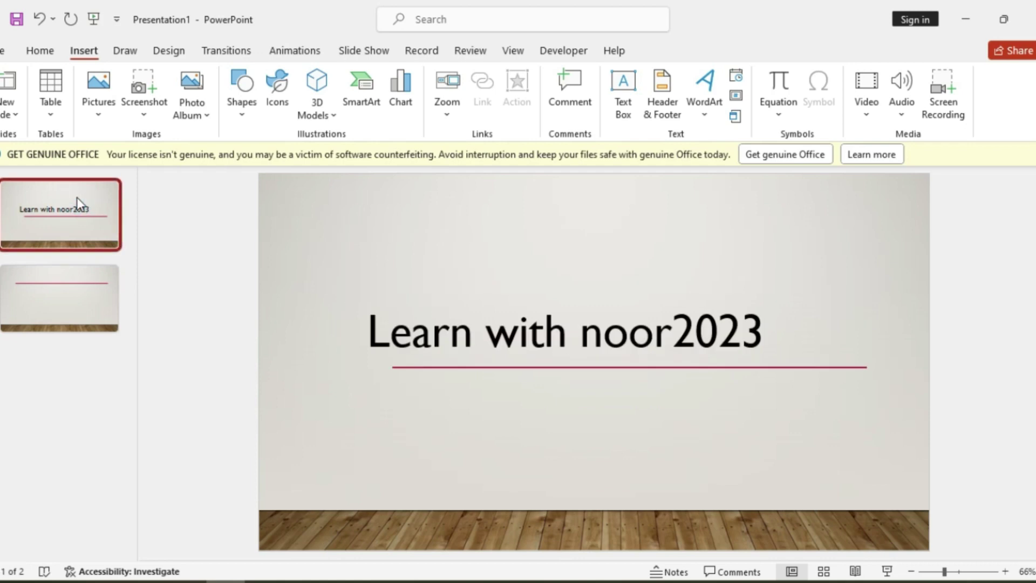
left_click(48, 115)
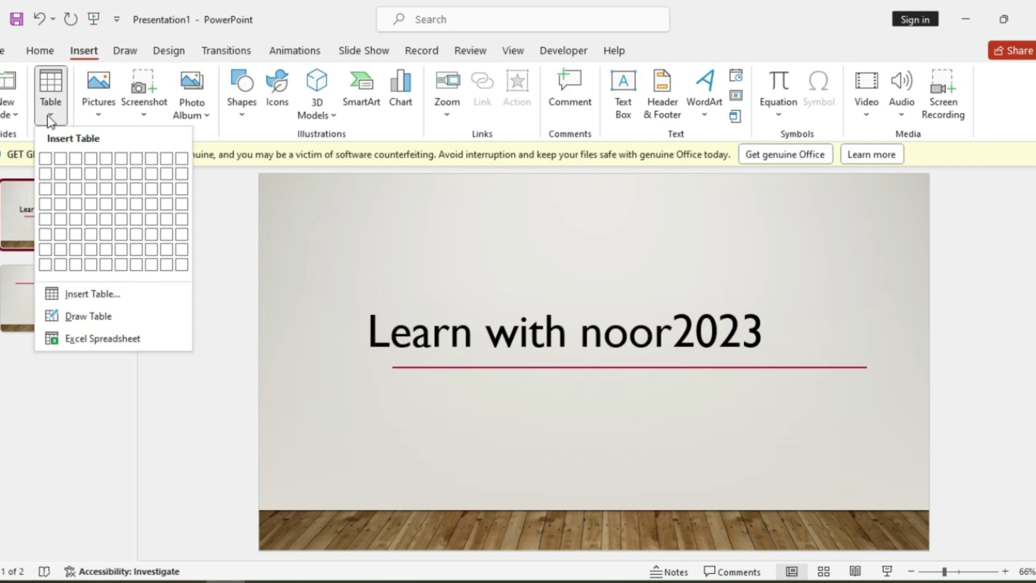
Step: Go to slide 2 and cut its title placeholder off the slide
left_click(23, 305)
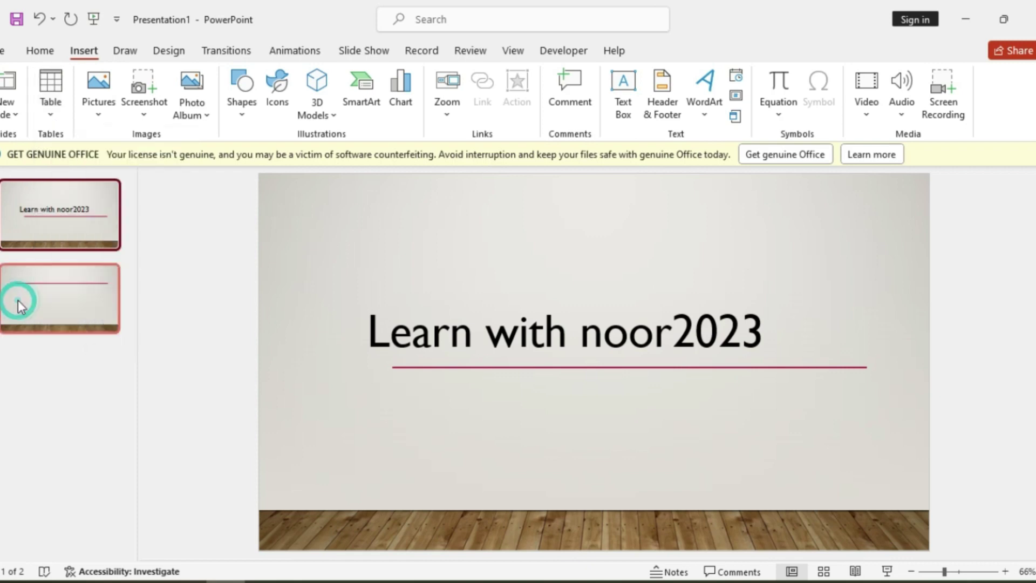
left_click(51, 104)
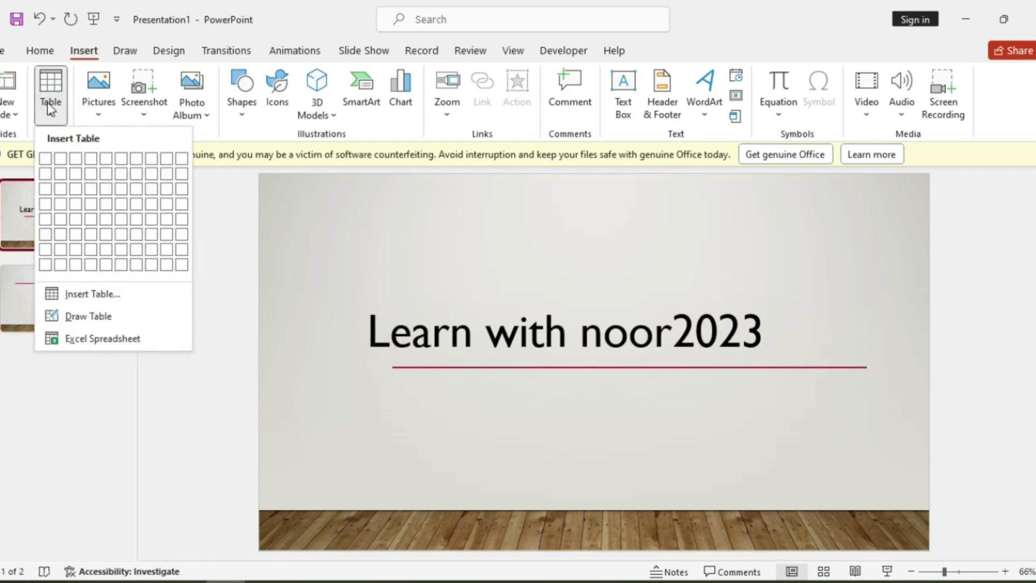
left_click(9, 312)
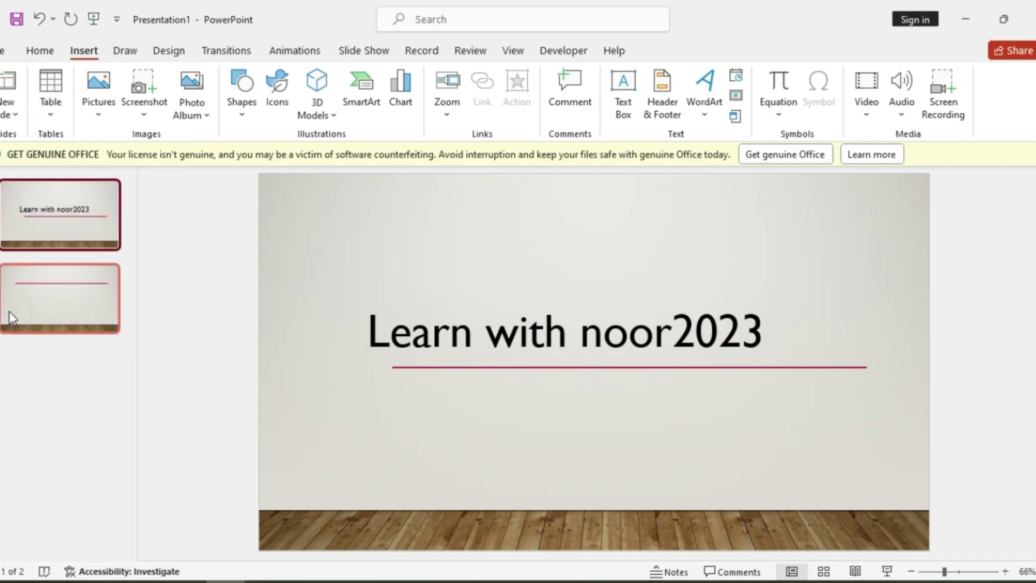
left_click(9, 312)
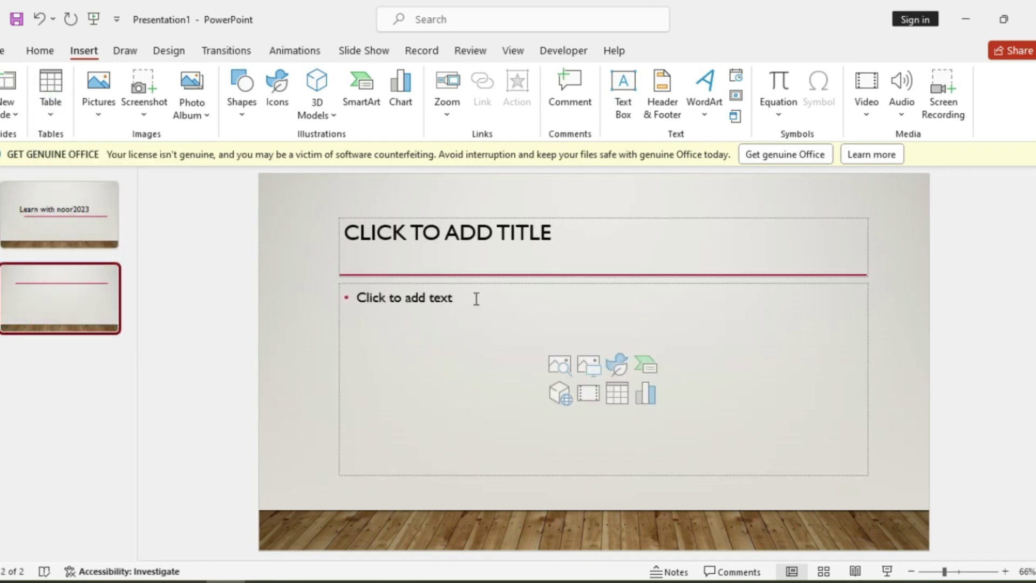
left_click(506, 218)
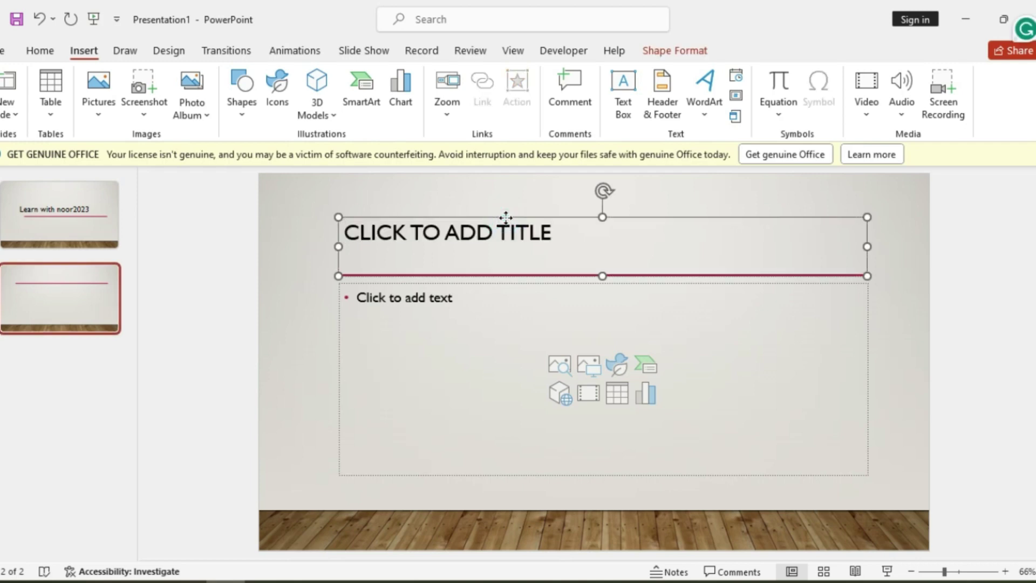
right_click(506, 218)
left_click(532, 182)
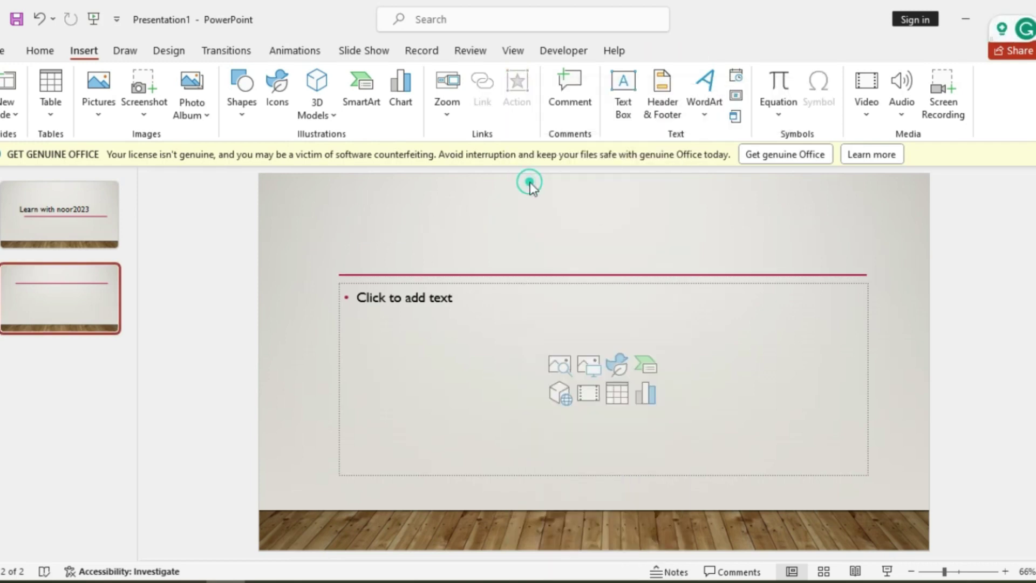
Step: Stretch slide 2's content placeholder up toward the top of the slide
left_click(505, 287)
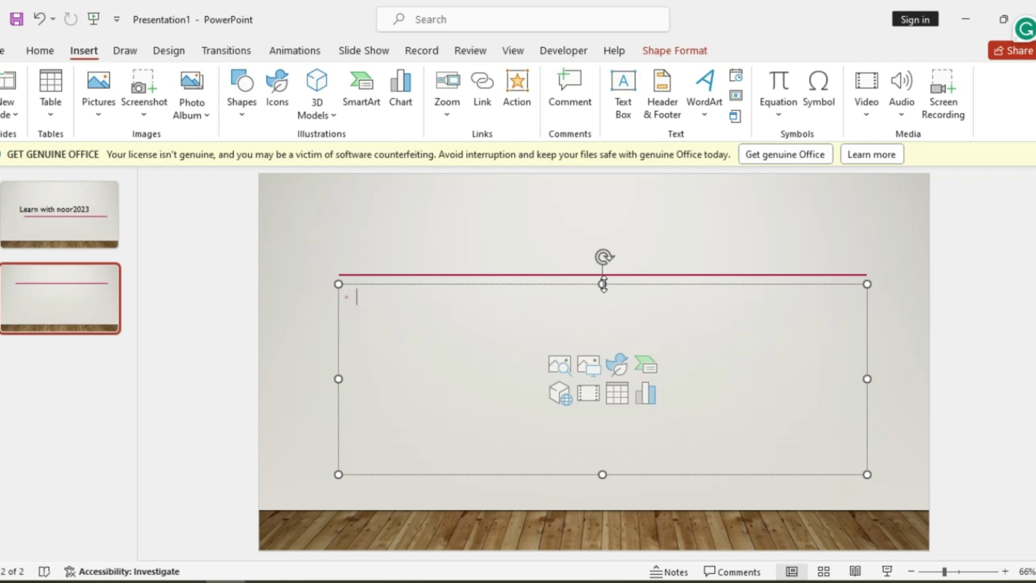
left_click_drag(604, 285, 588, 198)
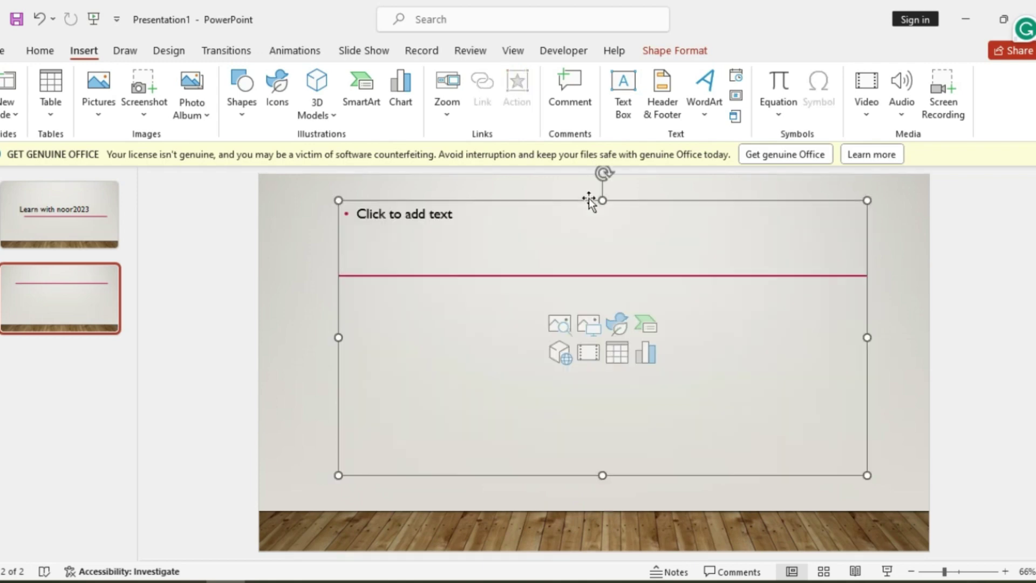
left_click(466, 228)
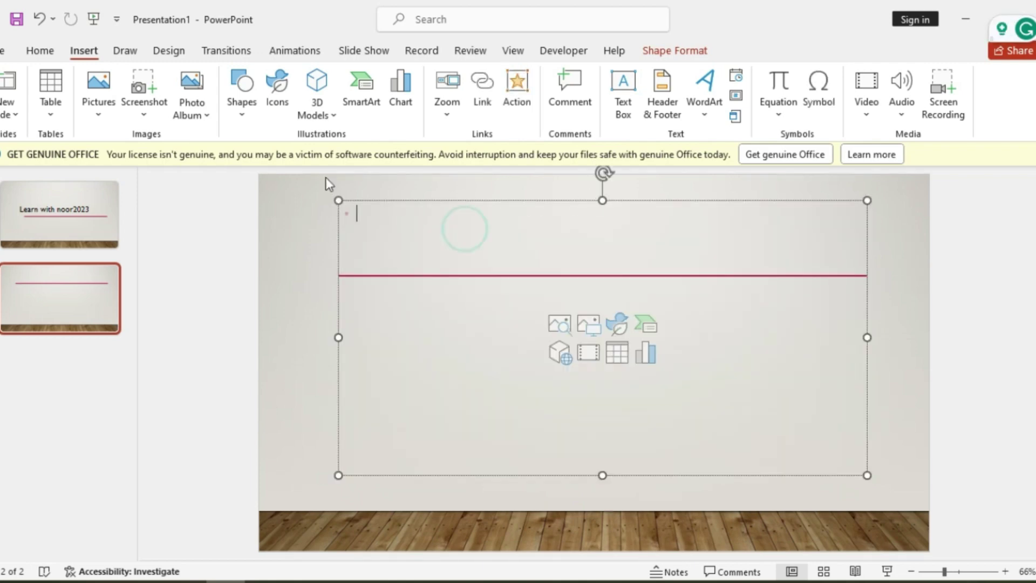
left_click(53, 115)
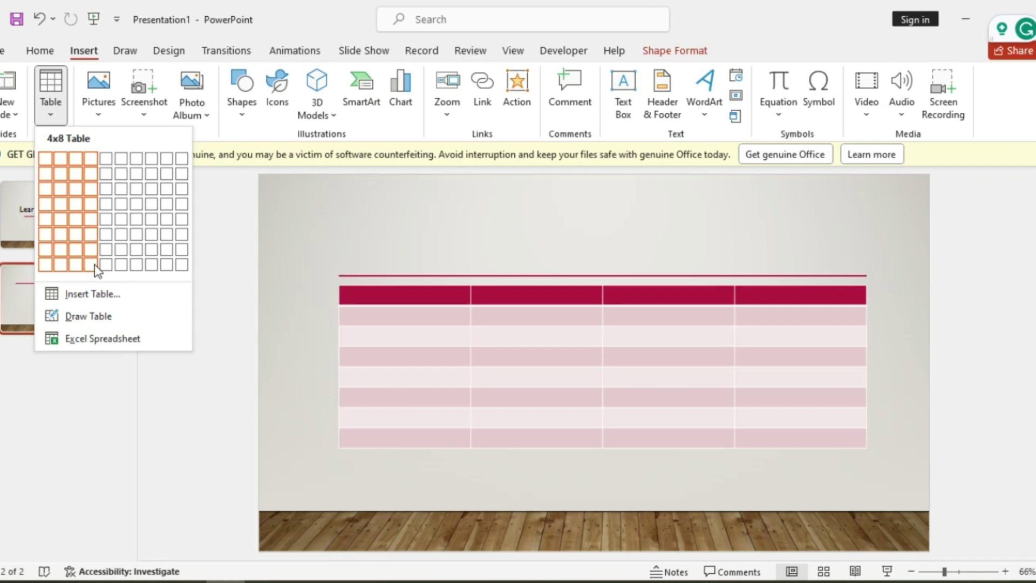
Step: Insert a 4-column by 8-row table into slide 2's content area
left_click(95, 266)
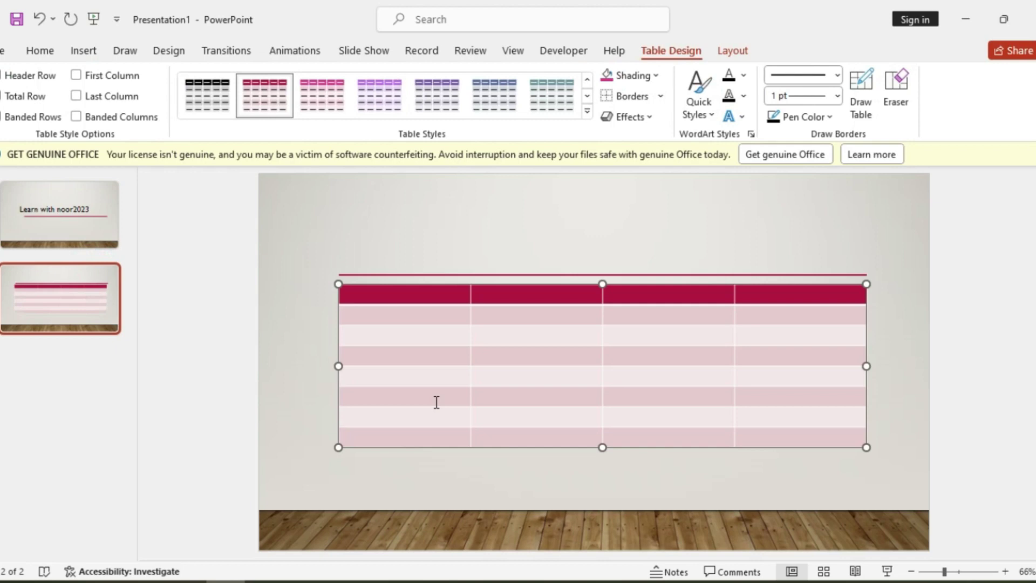
Step: Try out purple, blue, pink, red and dark table styles on the slide 2 table
left_click(430, 102)
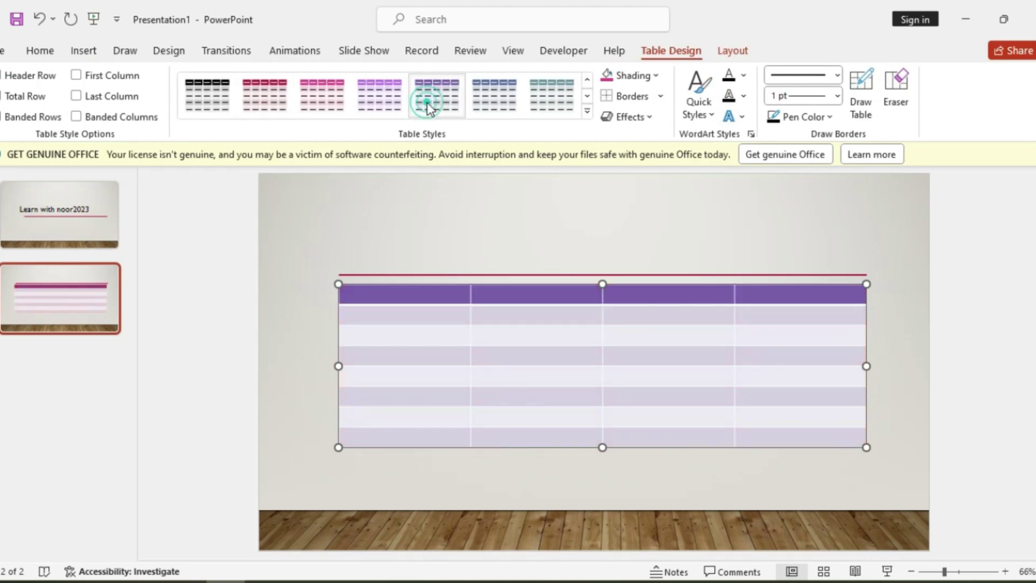
left_click(494, 92)
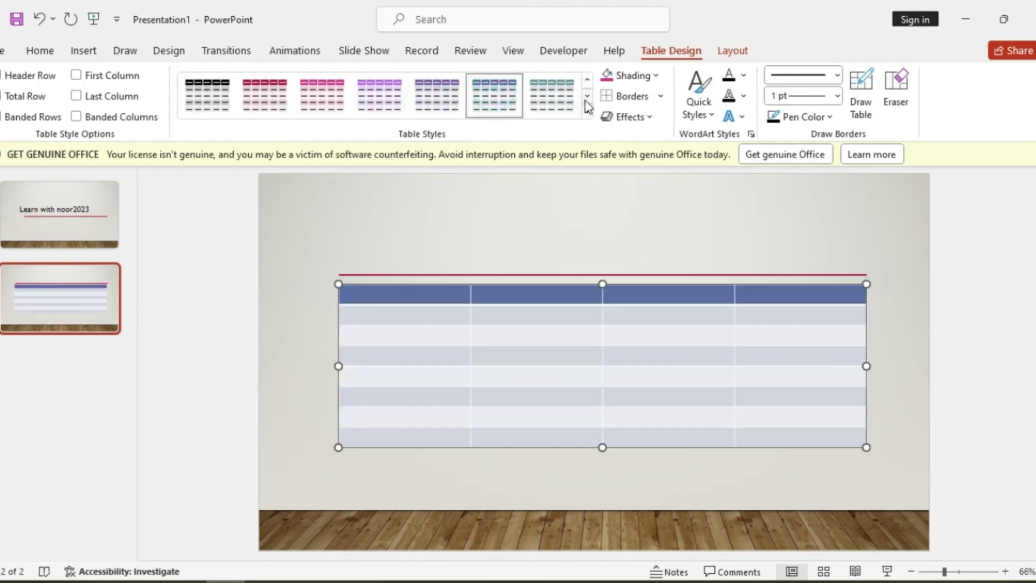
left_click(588, 96)
left_click(309, 87)
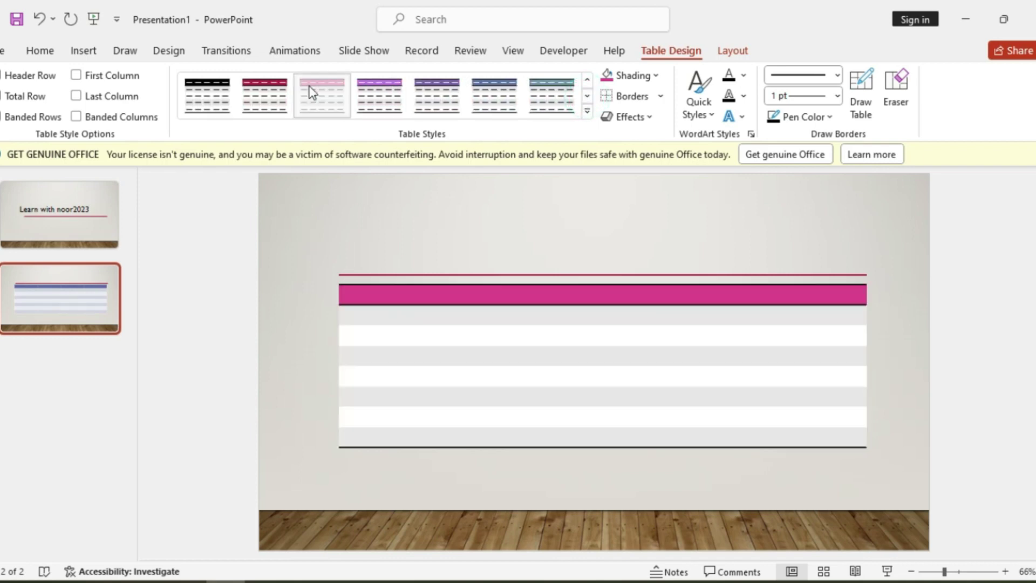
left_click(587, 98)
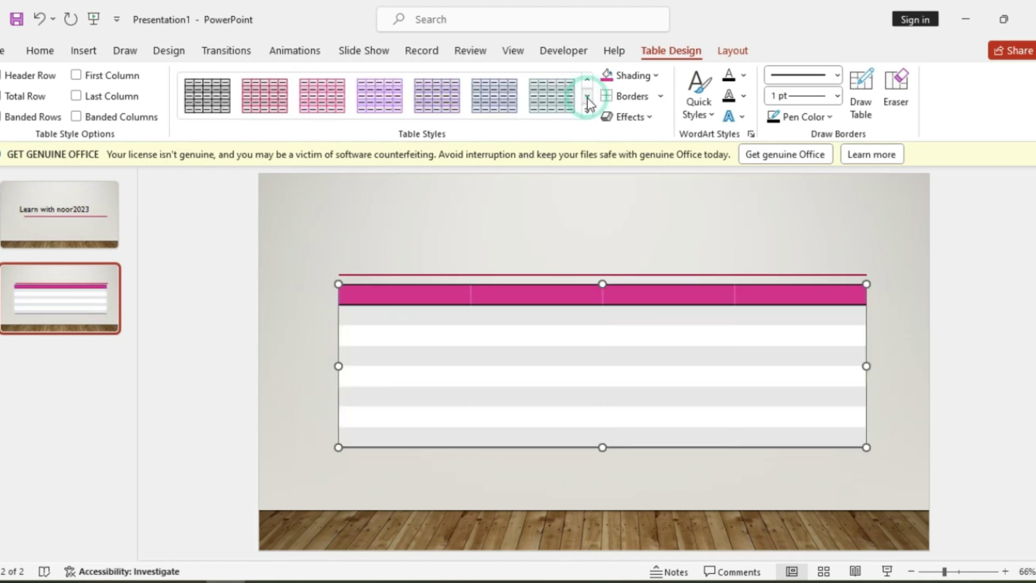
left_click(497, 96)
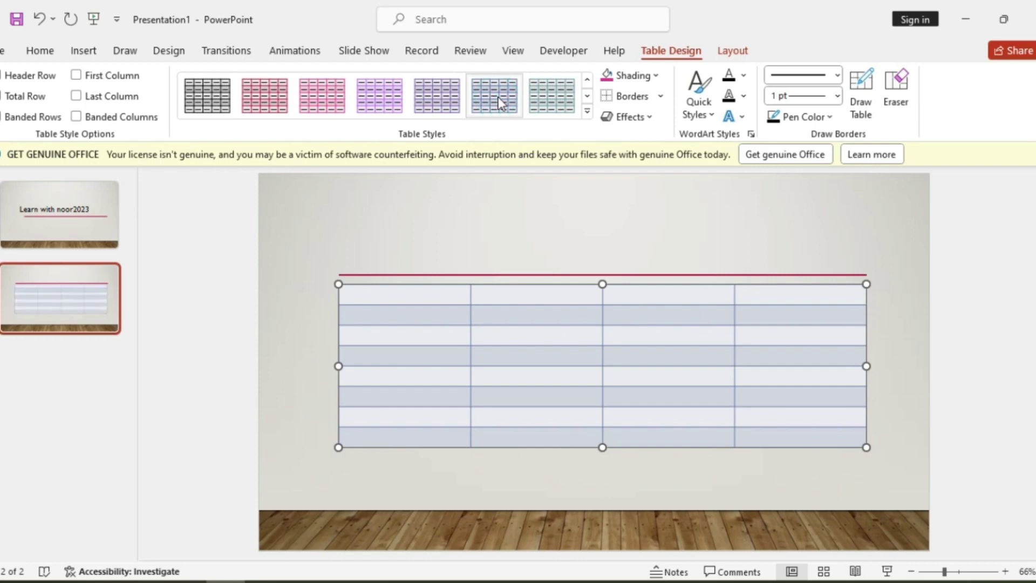
left_click(378, 84)
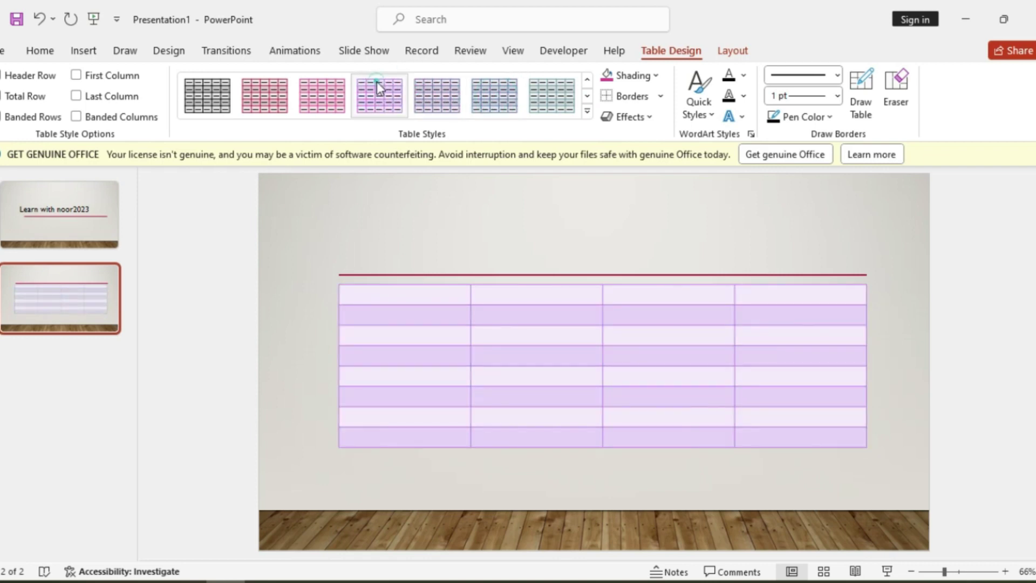
left_click(263, 82)
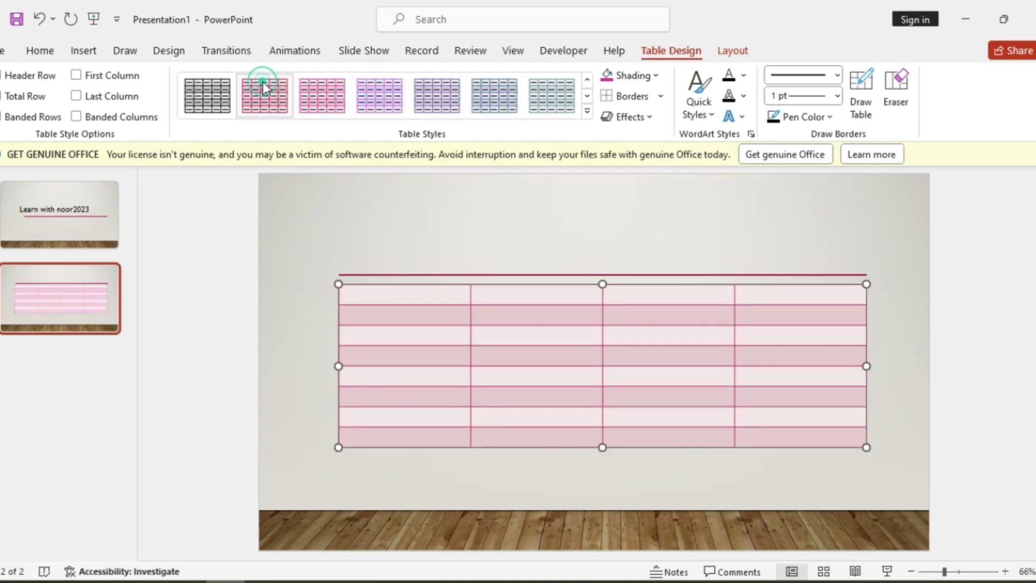
left_click(587, 96)
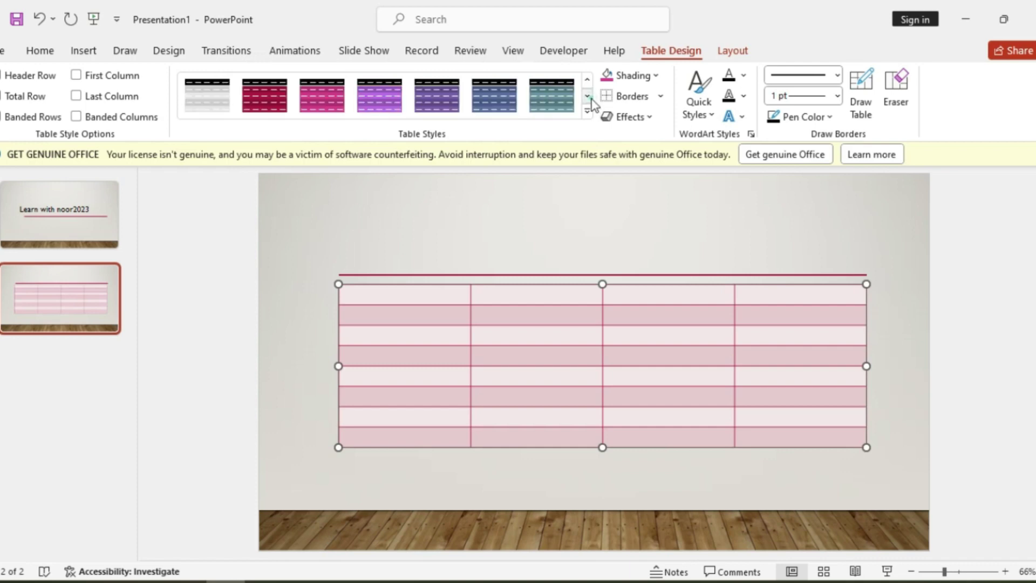
left_click(218, 99)
left_click(266, 102)
left_click(340, 102)
left_click(380, 101)
left_click(587, 96)
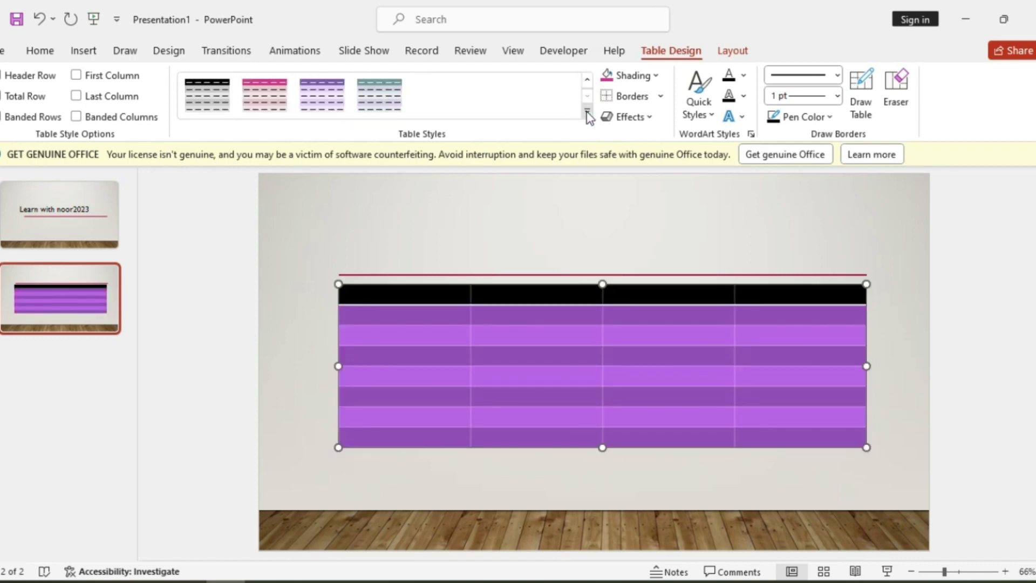
Step: Apply the pink banded Light table style from the full style gallery
left_click(587, 112)
mouse_move(587, 198)
left_mouse_down()
mouse_move(581, 104)
mouse_move(592, 281)
mouse_move(589, 120)
left_mouse_up()
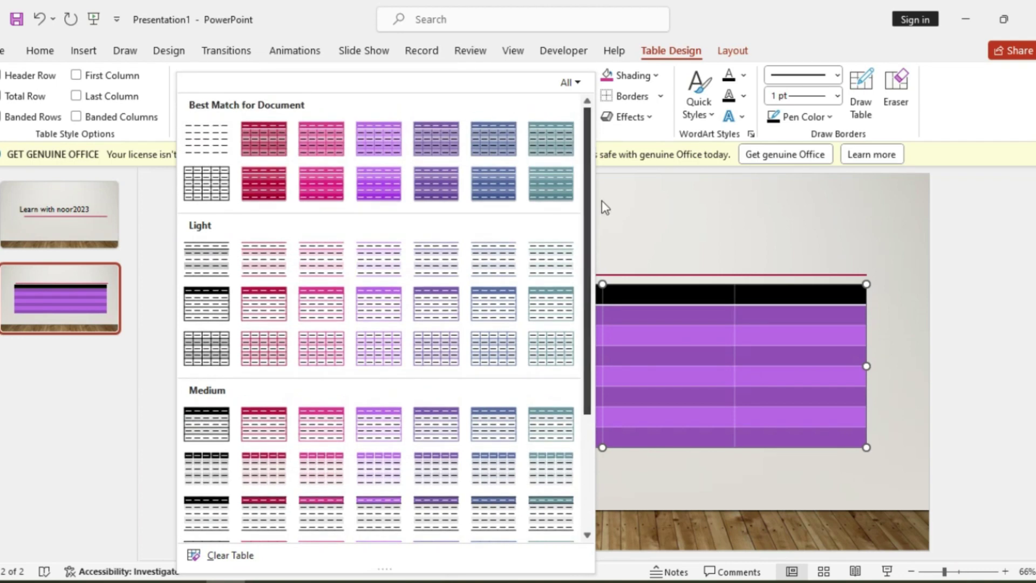
left_click(506, 265)
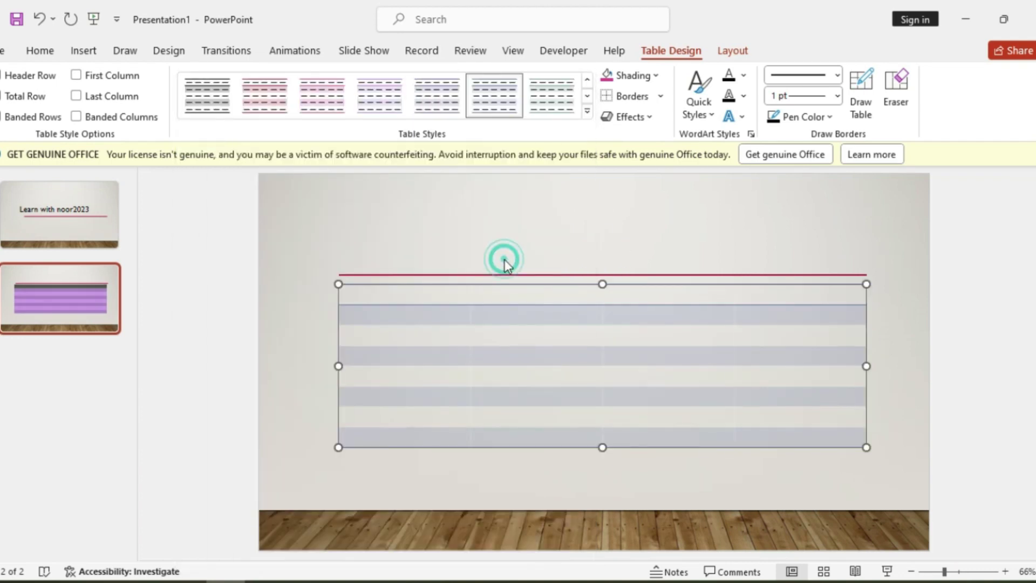
left_click(465, 291)
left_click(264, 98)
left_click(399, 298)
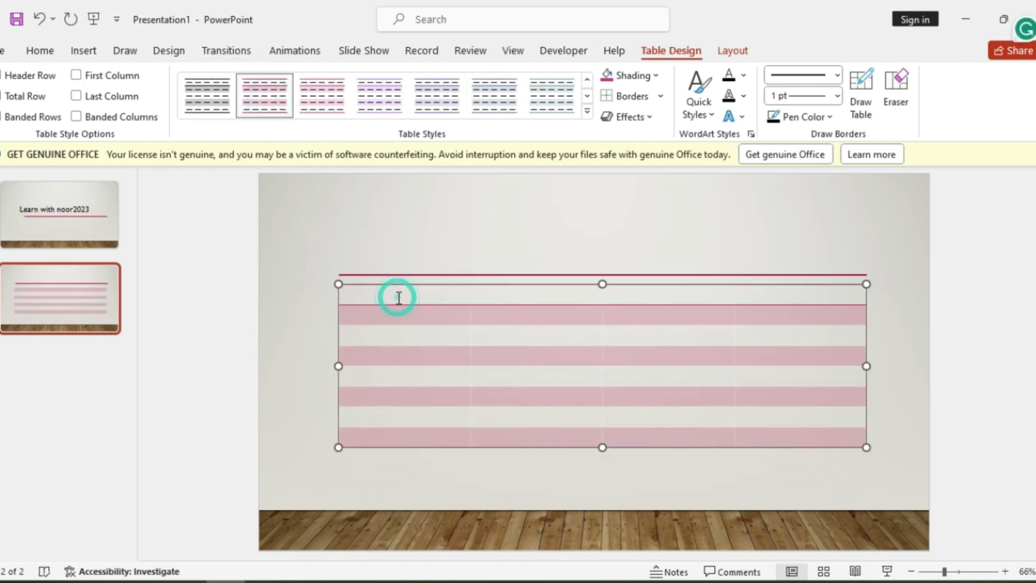
Step: Type 'No.of Students' and 'No.Present students' in the first two header cells, ignoring the spelling flag
type("No.of Students")
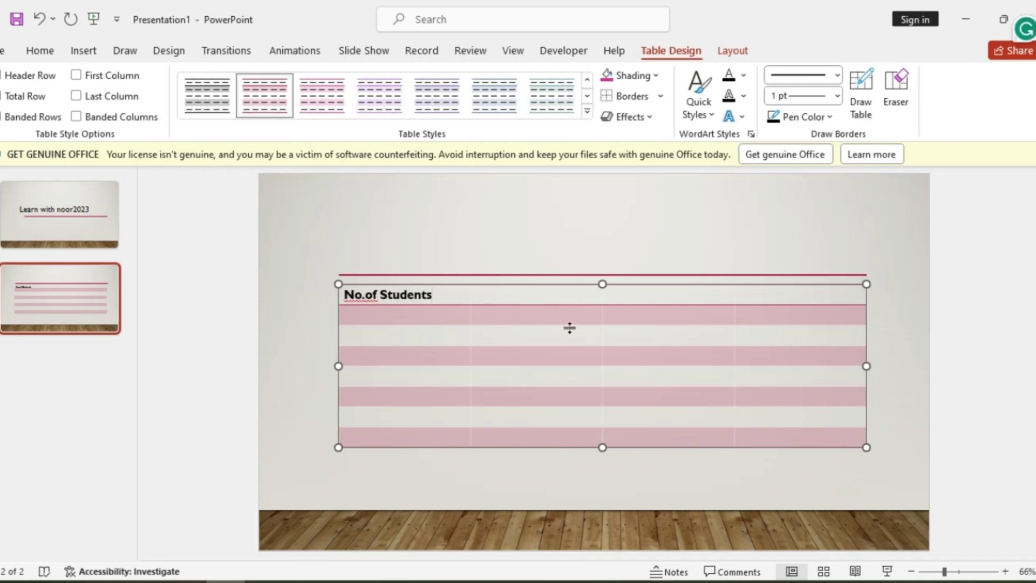
right_click(371, 301)
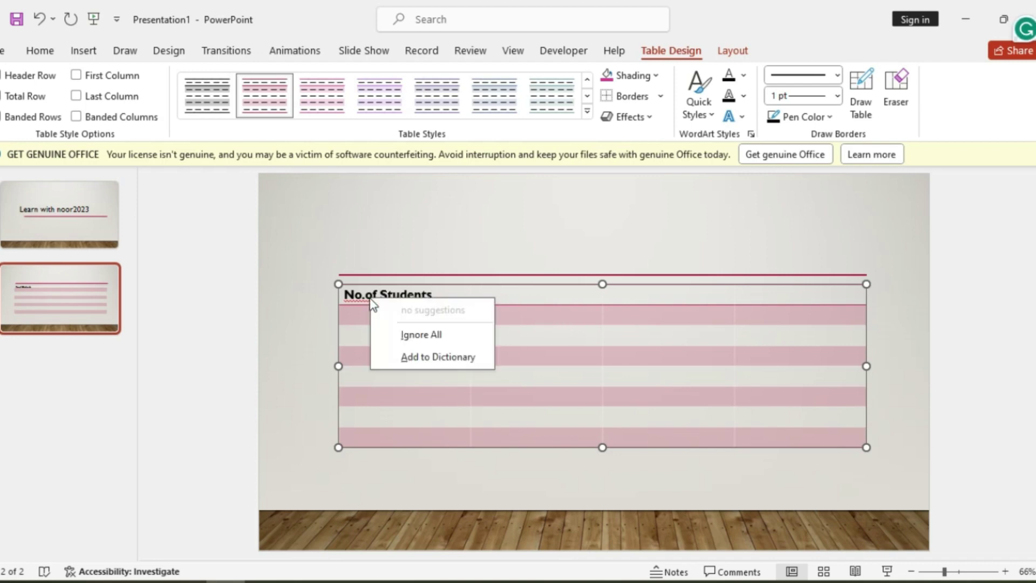
left_click(409, 335)
left_click(515, 296)
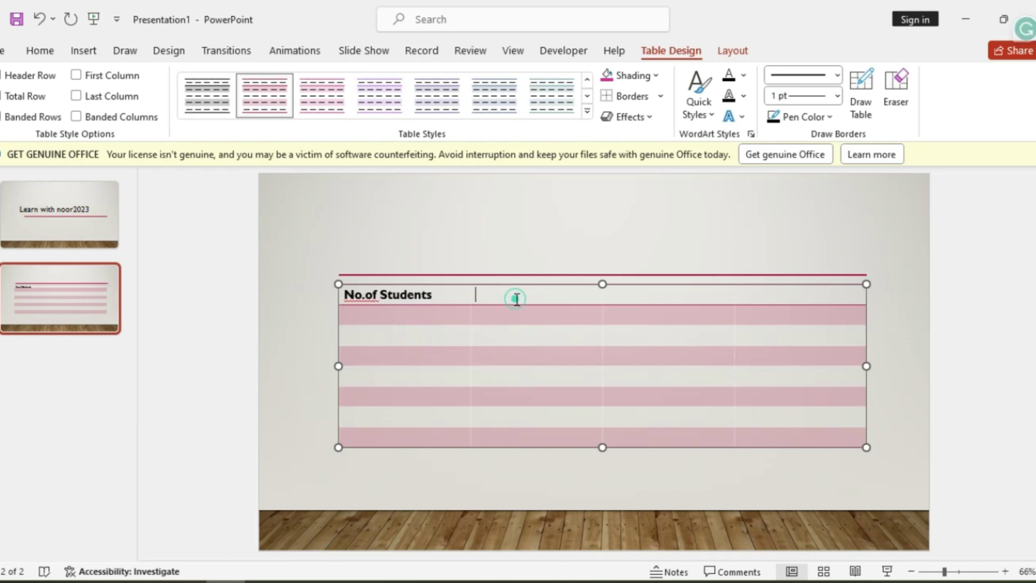
type("Present students")
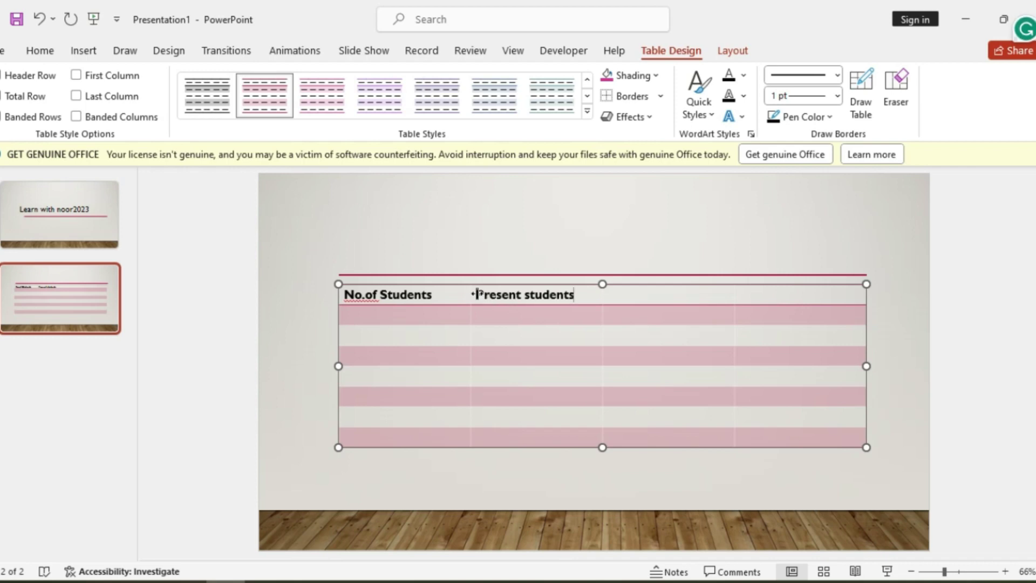
left_click(478, 295)
type("n")
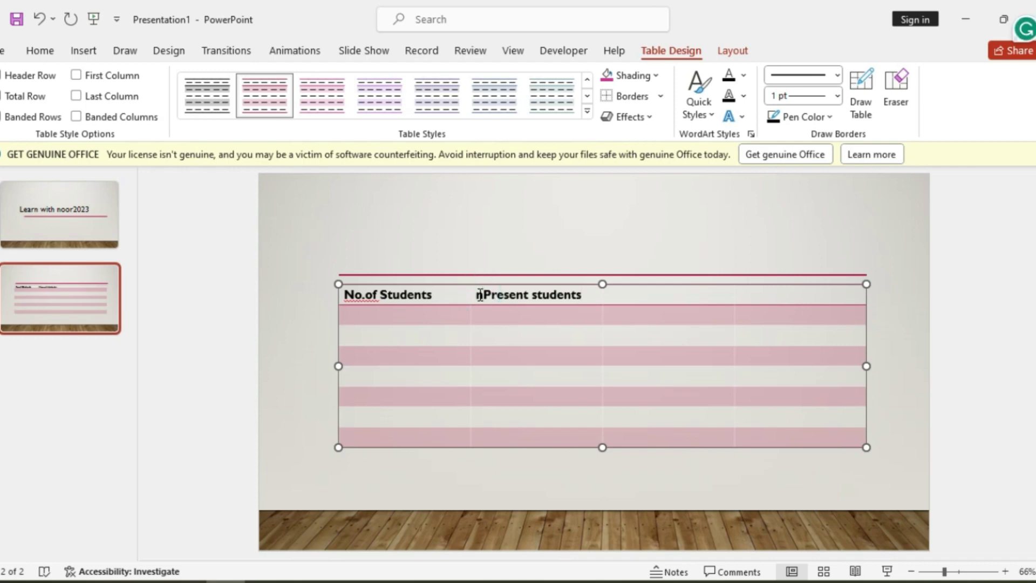
key("BackSpace")
type("No")
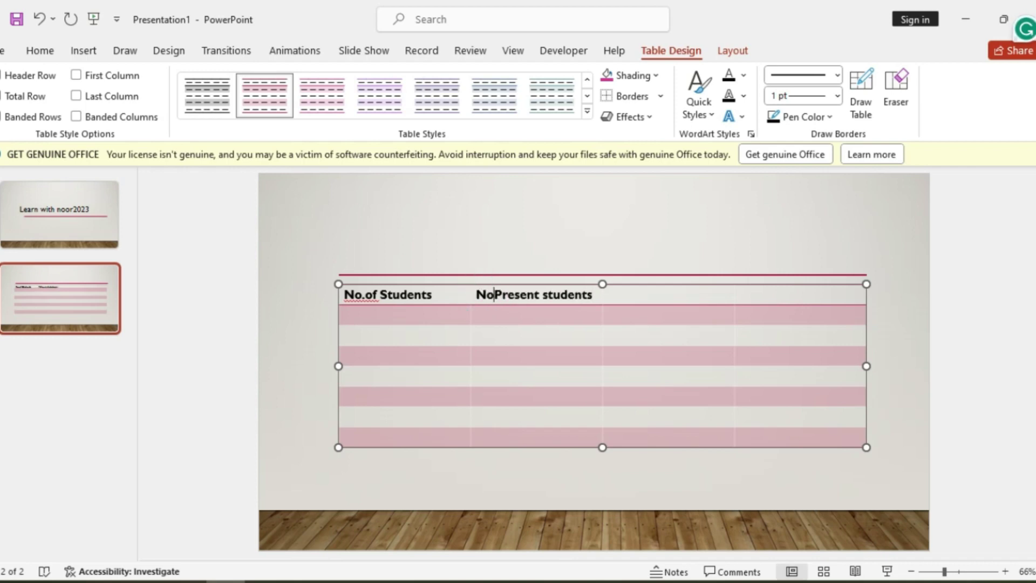
type(".")
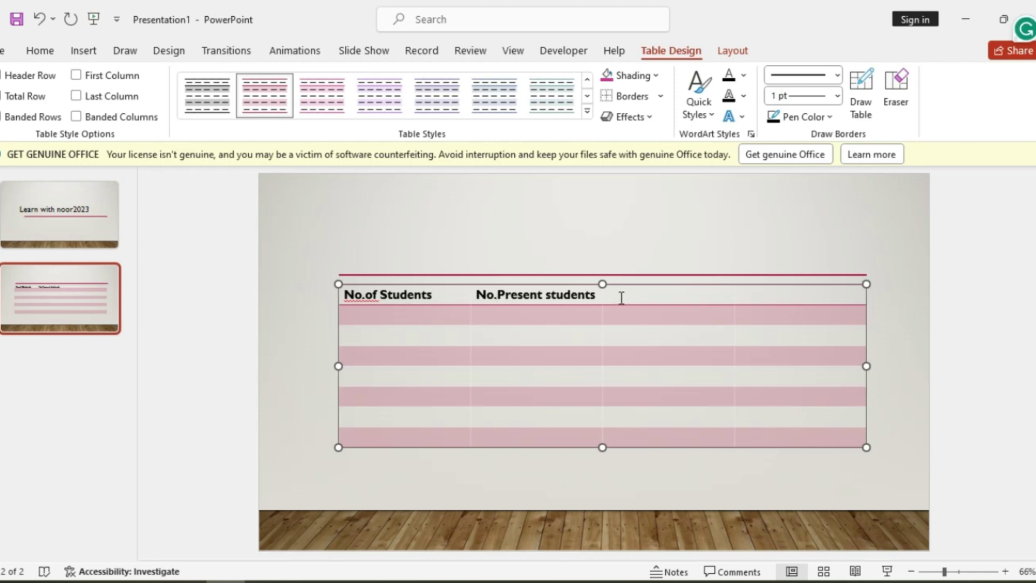
Step: Type 'No.of absent students' and 'Total Num.of students' in the last two header cells
left_click(626, 298)
type("N")
type("o.of")
type(" abse")
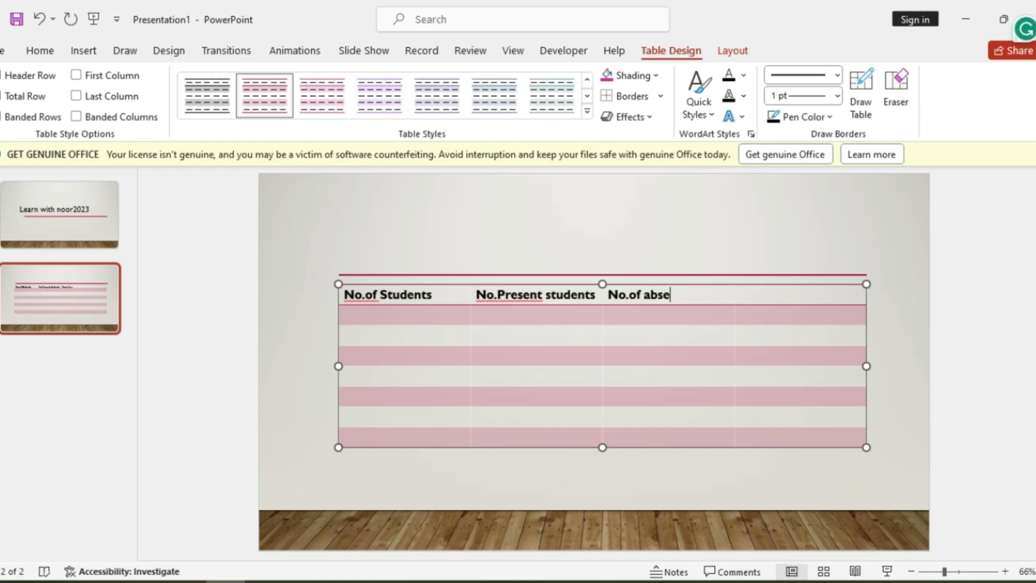
type("nt stu")
type("dents")
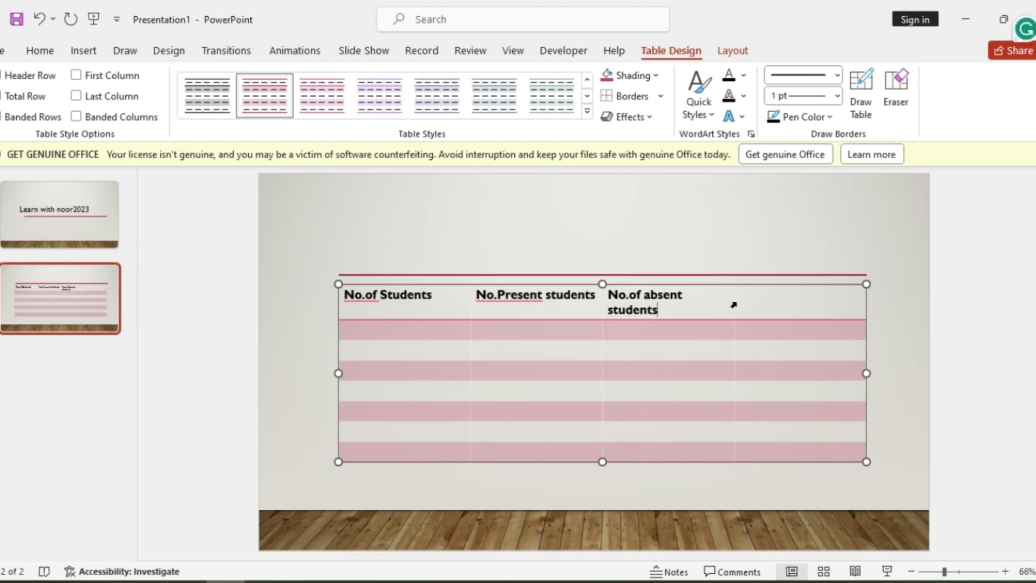
left_click(770, 302)
type("ota")
key("BackSpace")
key("BackSpace")
key("BackSpace")
key("BackSpace")
type("Total")
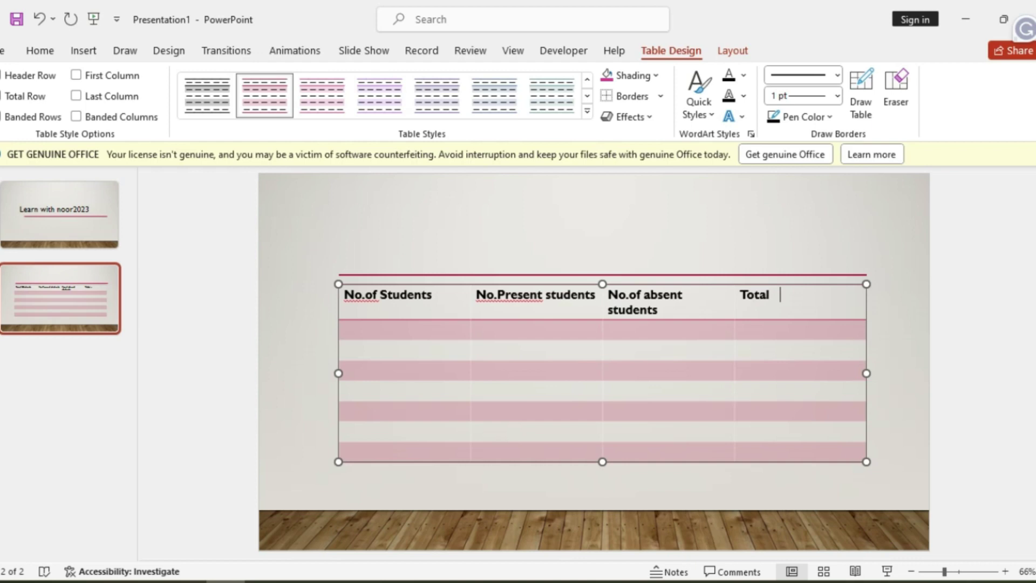
type(" nn")
key("BackSpace")
key("BackSpace")
type("Num.of ")
type("studen")
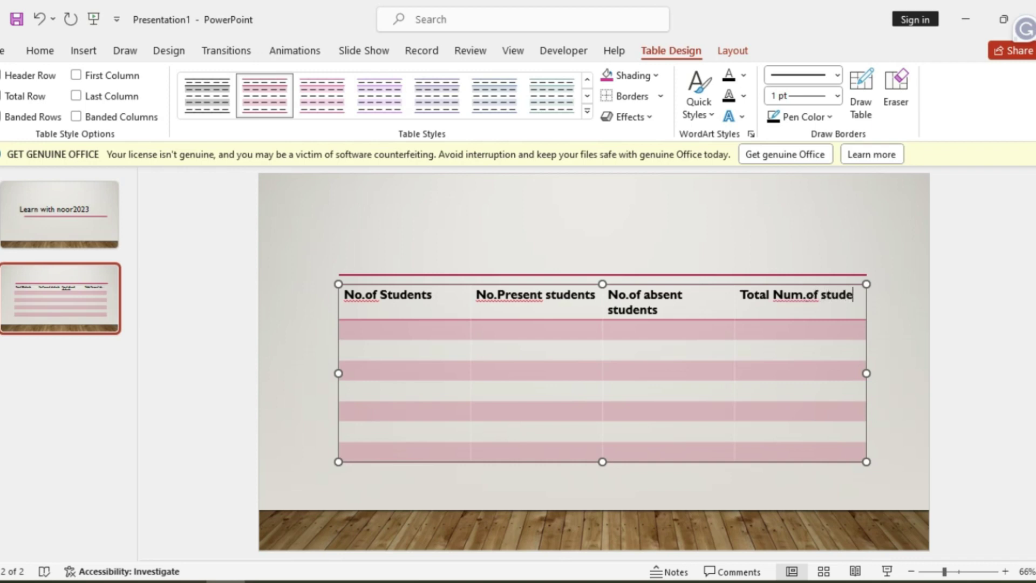
type("t")
key("BackSpace")
type("ts")
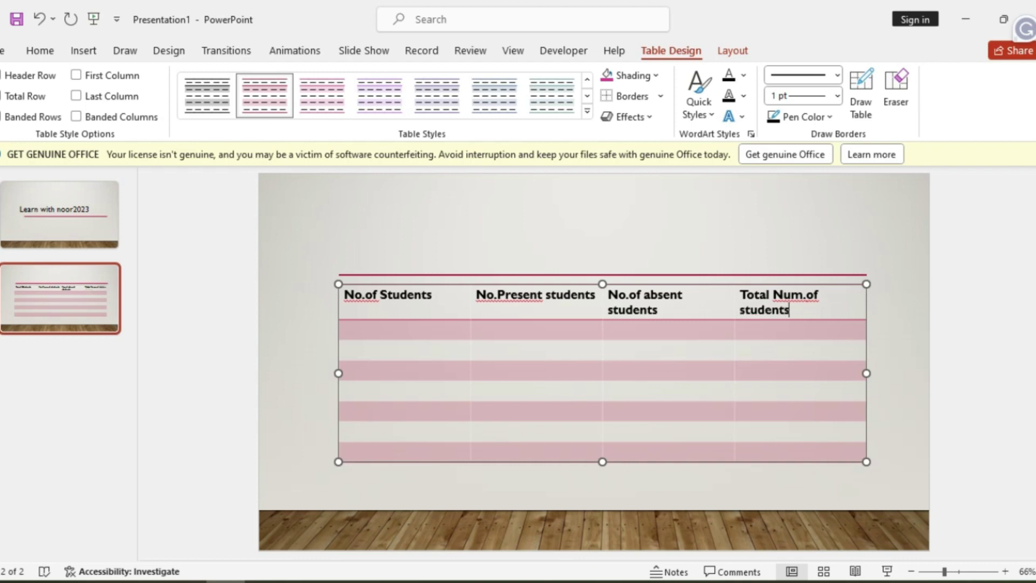
left_click(722, 232)
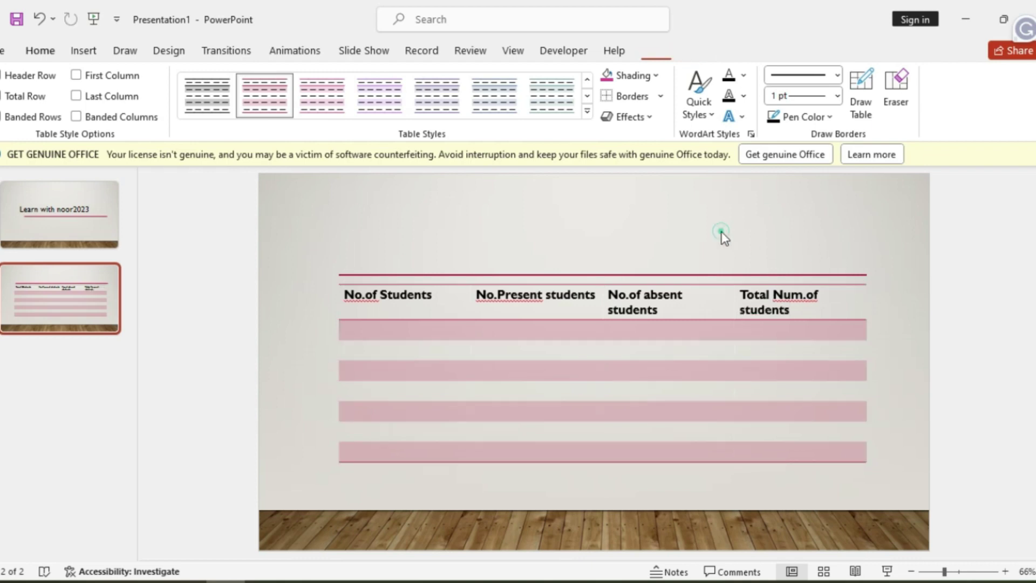
Step: Enter 1 and 2 in the first two body cells of column one
left_click(399, 336)
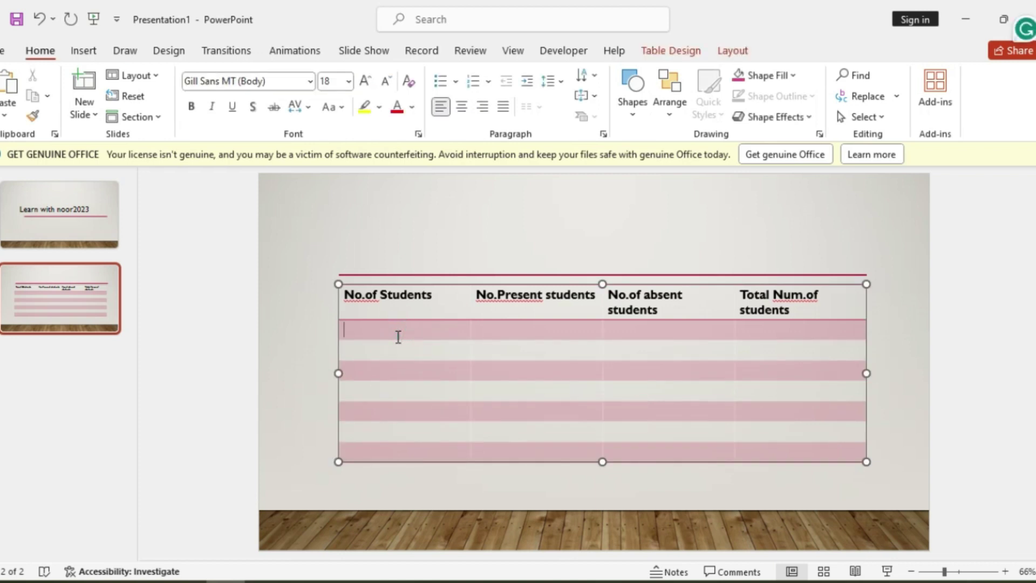
type("1")
key("Return")
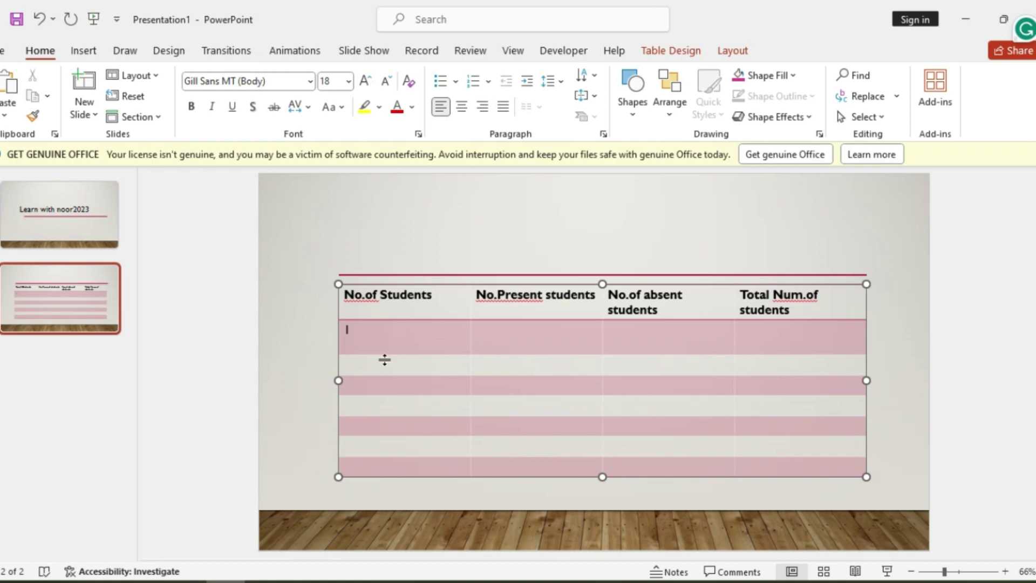
left_click(360, 366)
type("2")
Step: Type test entries 3, 4 and 5 in the third row, then delete them
left_click(359, 383)
type("3")
type("4")
key("BackSpace")
key("Return")
type("4")
key("Return")
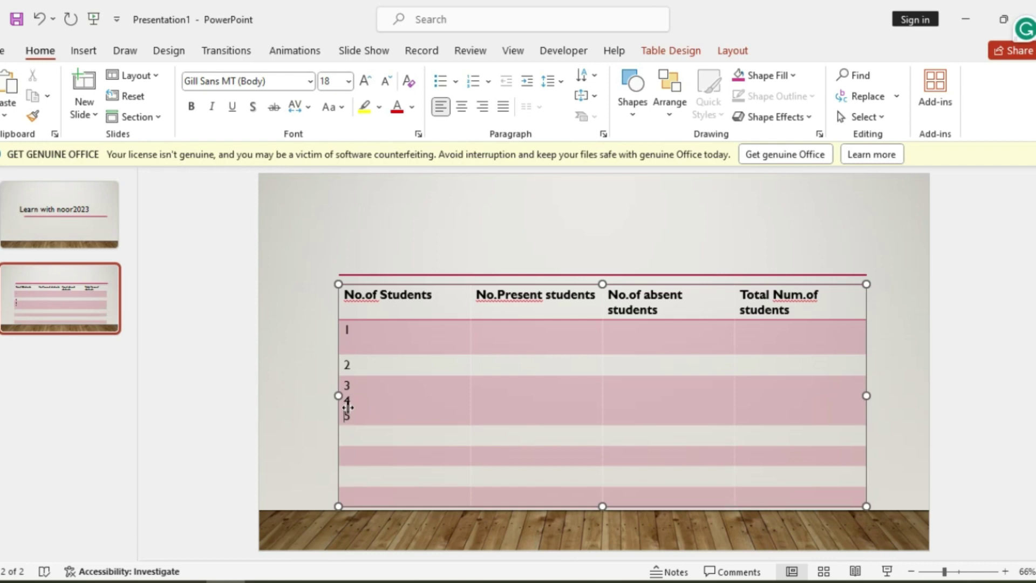
type("5")
key("Return")
type("rt")
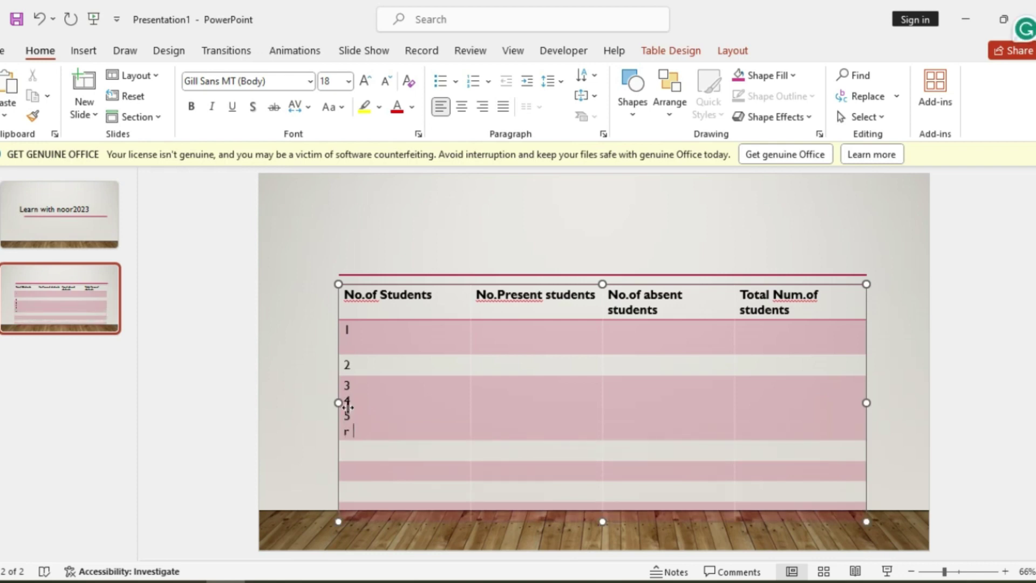
key("BackSpace")
key("BackSpace")
key("BackSpace")
key("BackSpace")
key("BackSpace")
key("BackSpace")
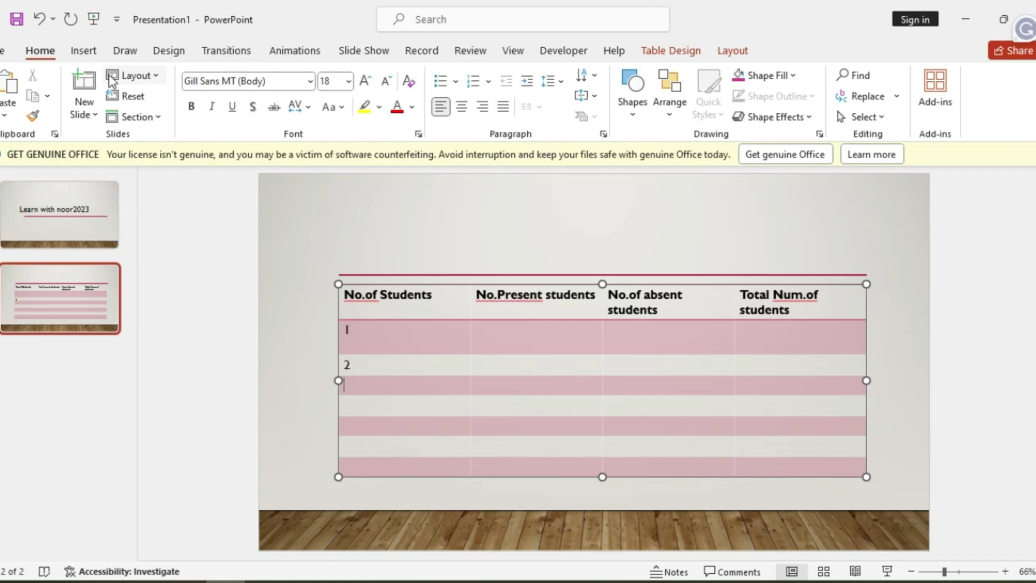
left_click(83, 51)
Step: Add a blank slide 3 and try inserting an online picture, dismissing the offline warning
left_click(9, 95)
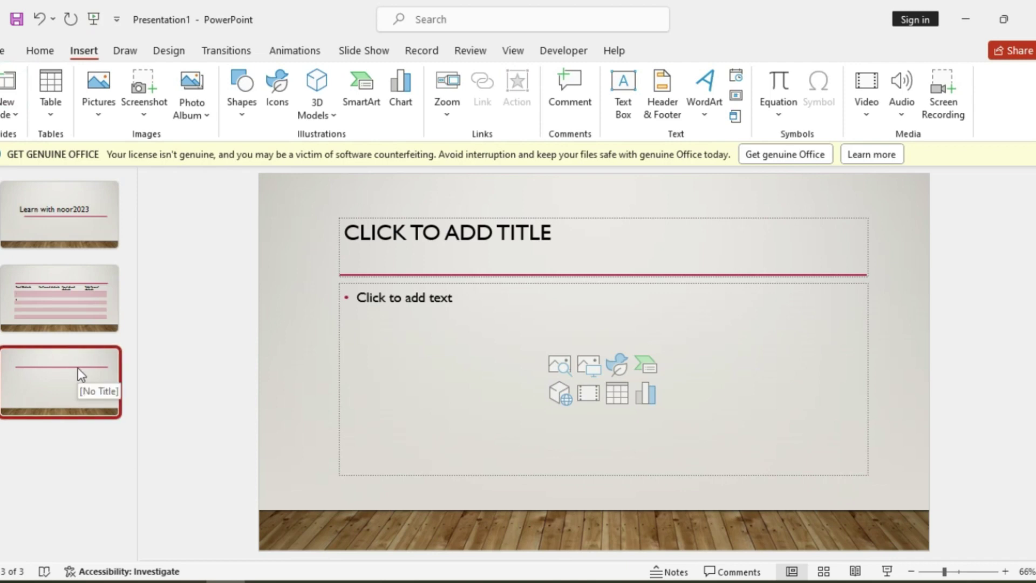
left_click(78, 367)
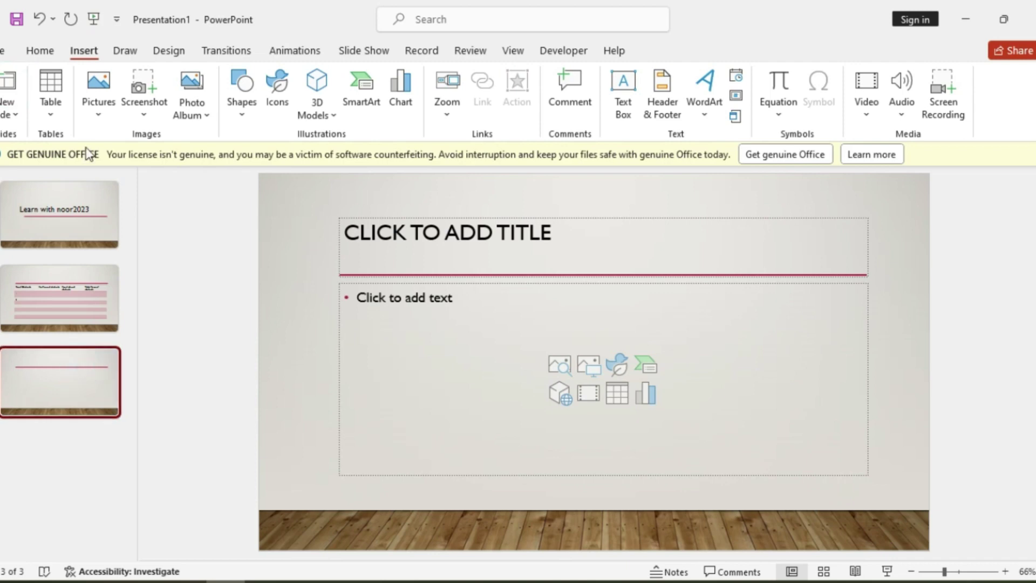
left_click(96, 123)
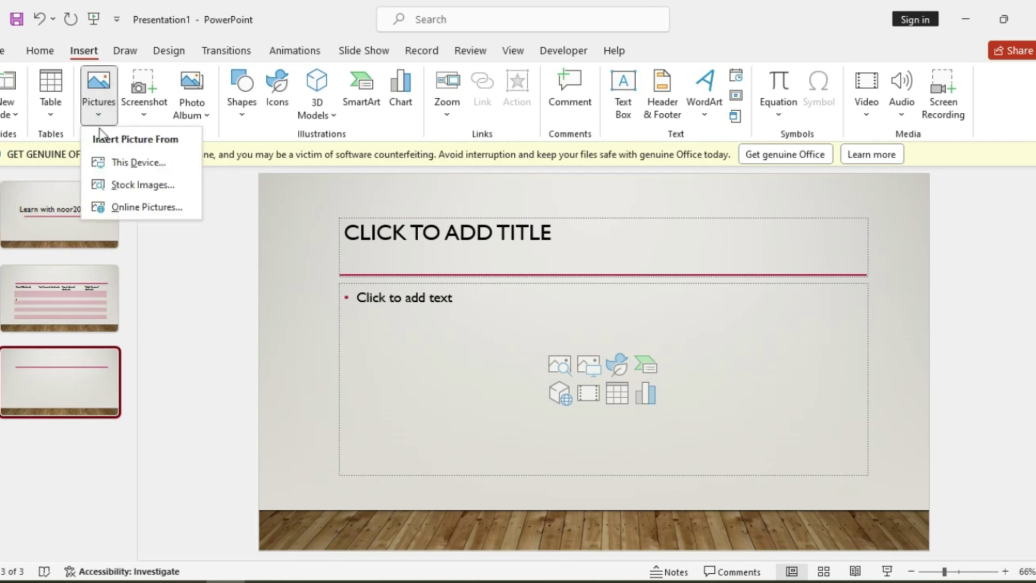
left_click(144, 208)
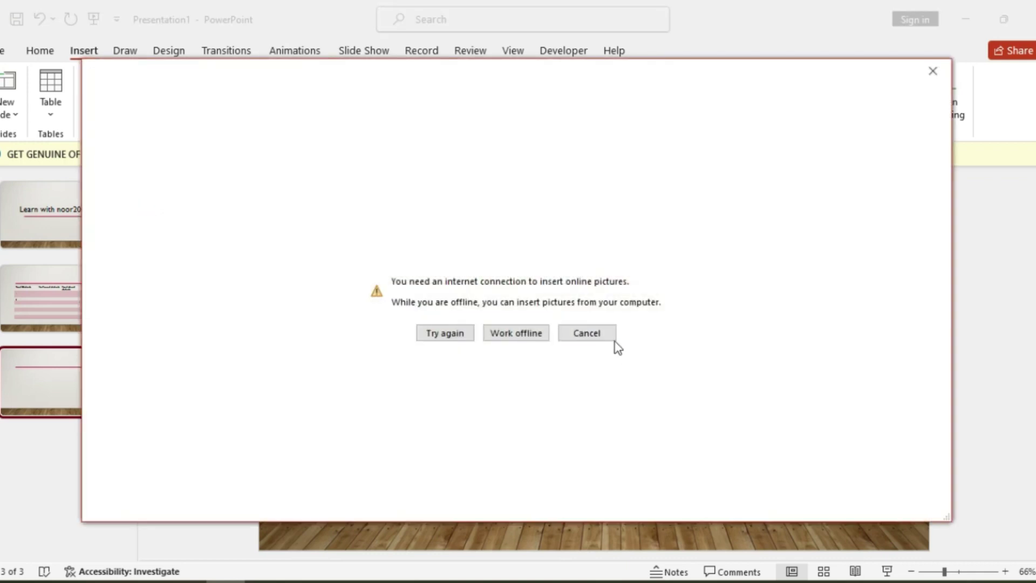
left_click(610, 337)
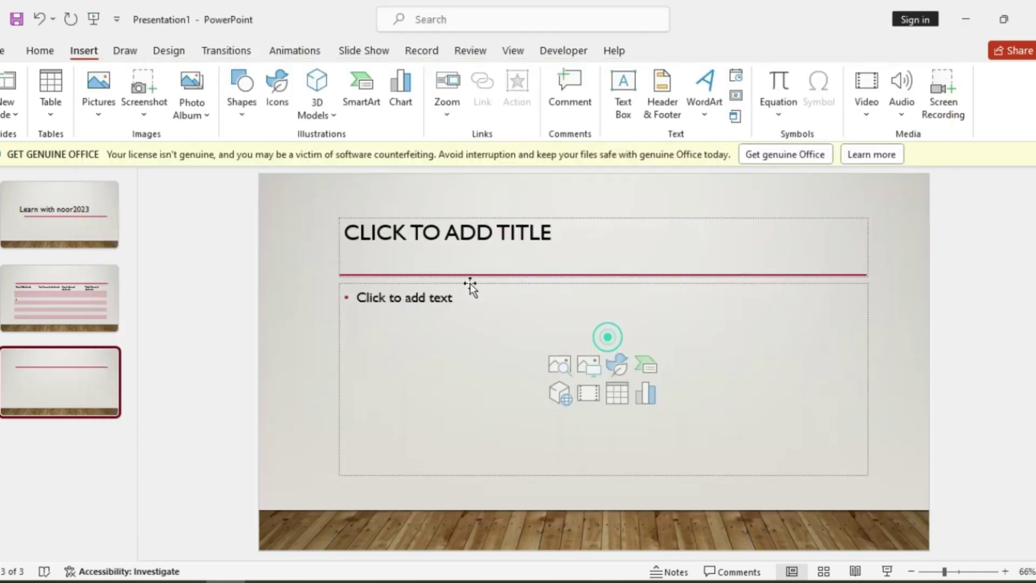
Step: Try Stock Images, dismiss its warning, and check the Wi-Fi connection in the system tray
left_click(106, 117)
left_click(132, 185)
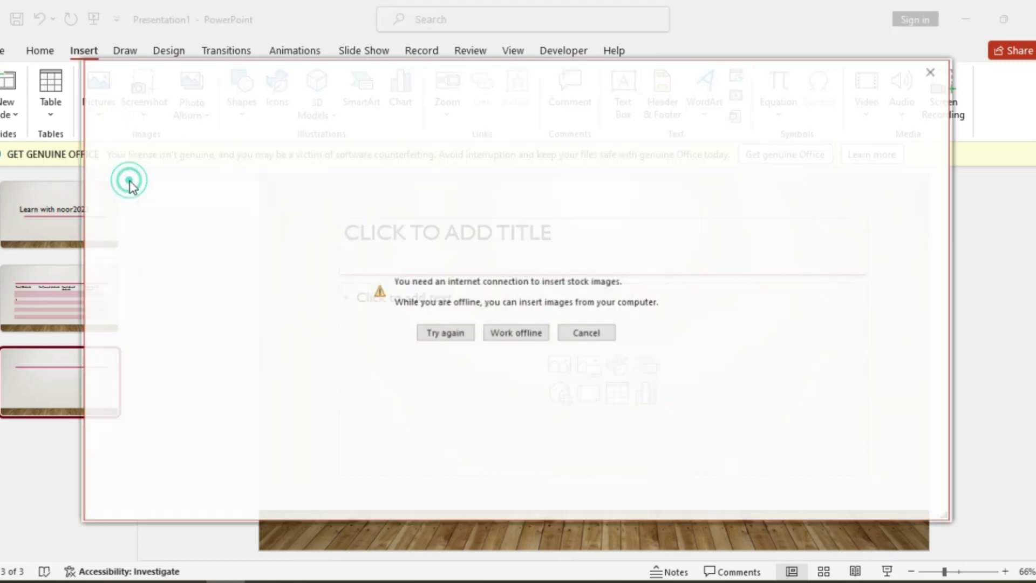
left_click(579, 337)
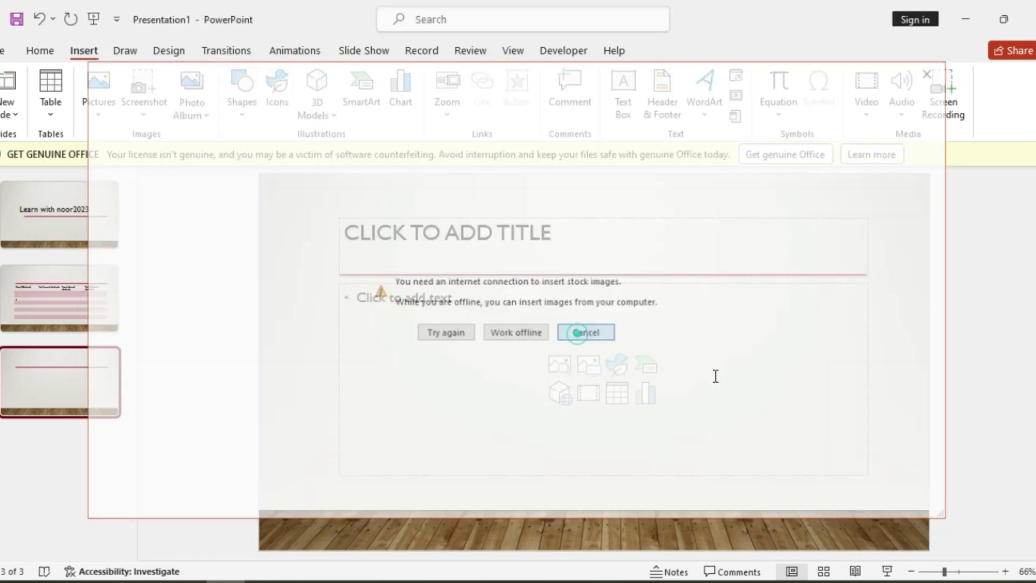
left_click(940, 581)
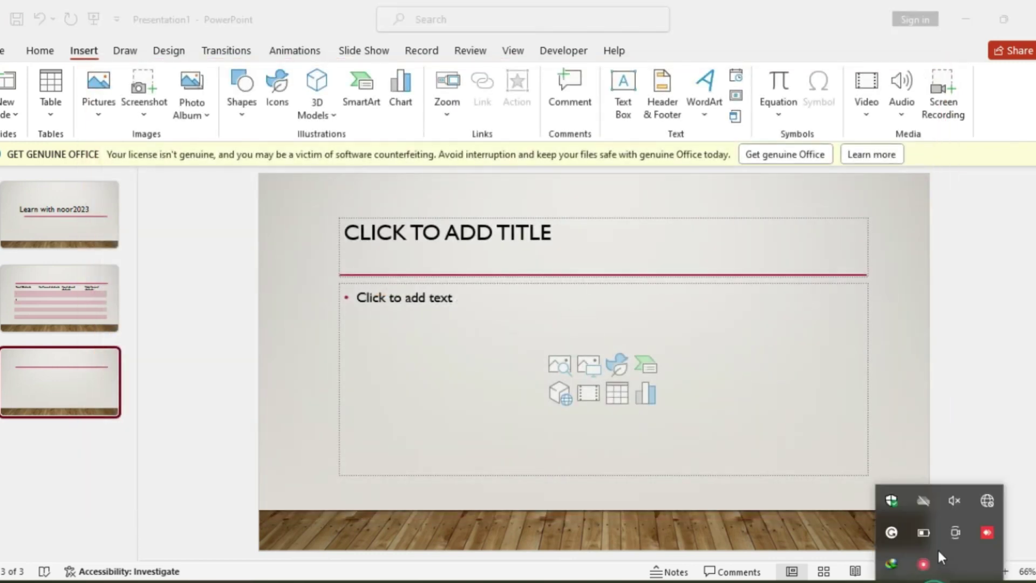
left_click(986, 507)
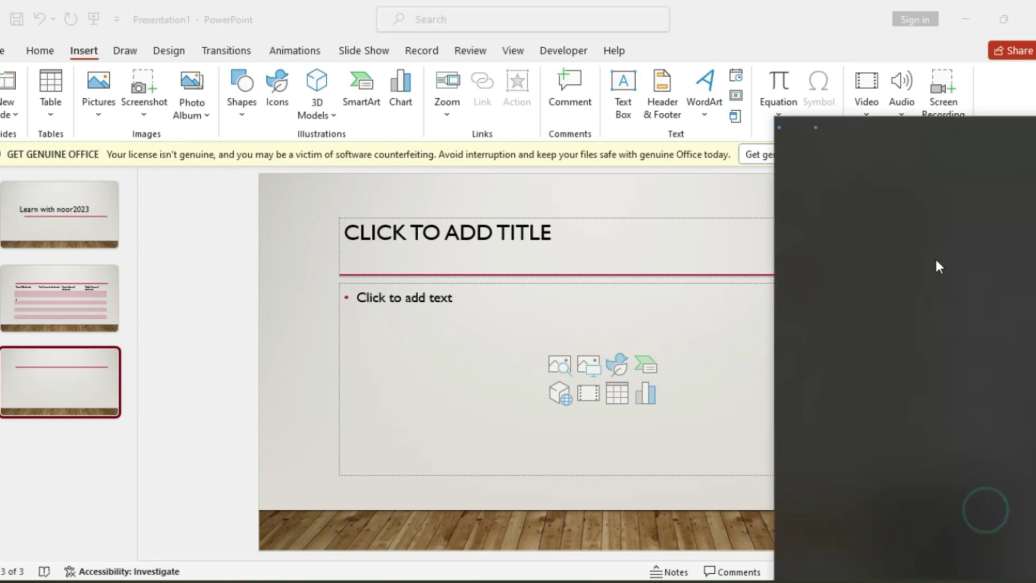
left_click(653, 240)
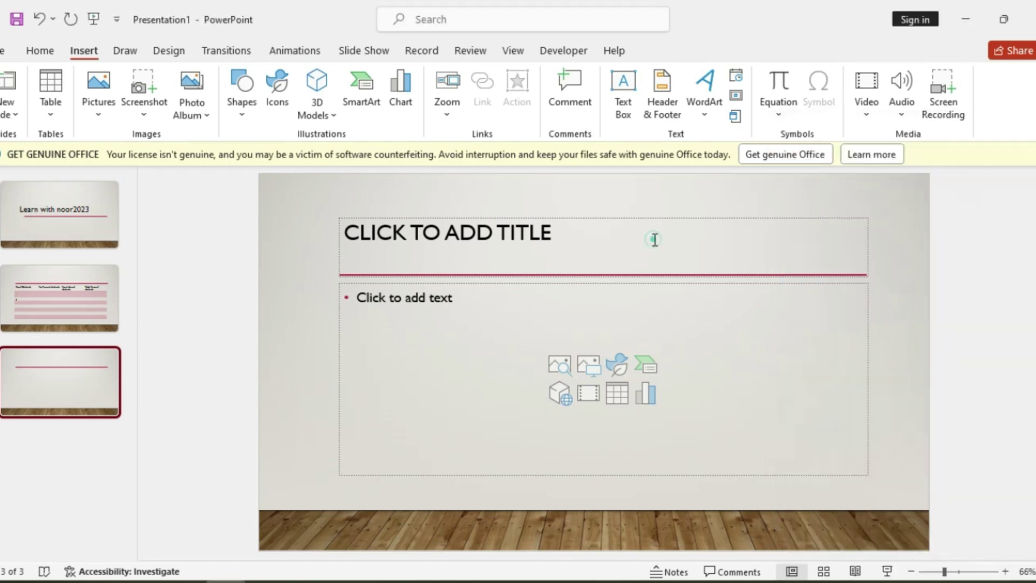
left_click(103, 115)
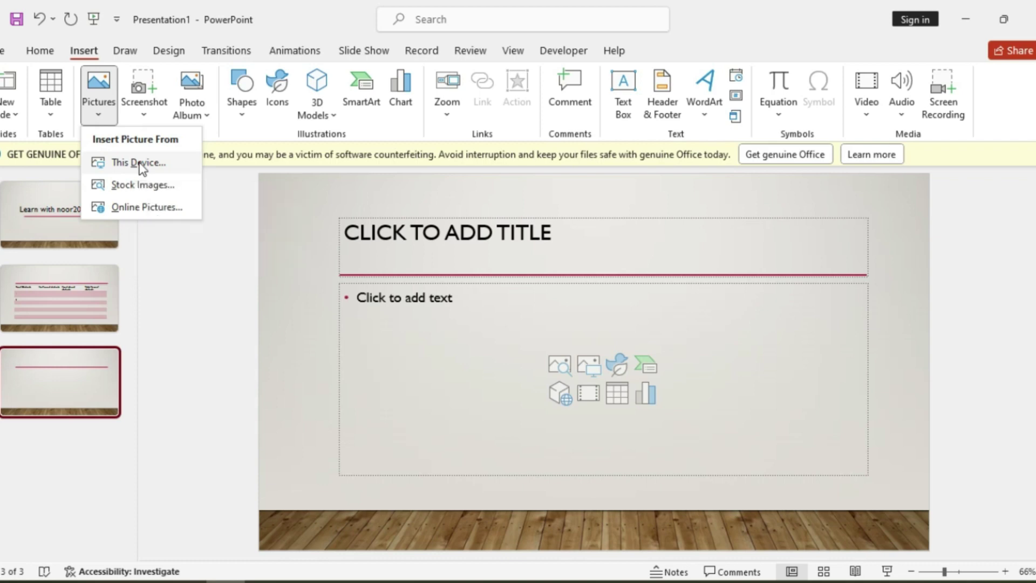
Step: Insert the 1Gujranwala-Campus photo from this device and enlarge it to 5.96 × 11.92 inches
left_click(140, 162)
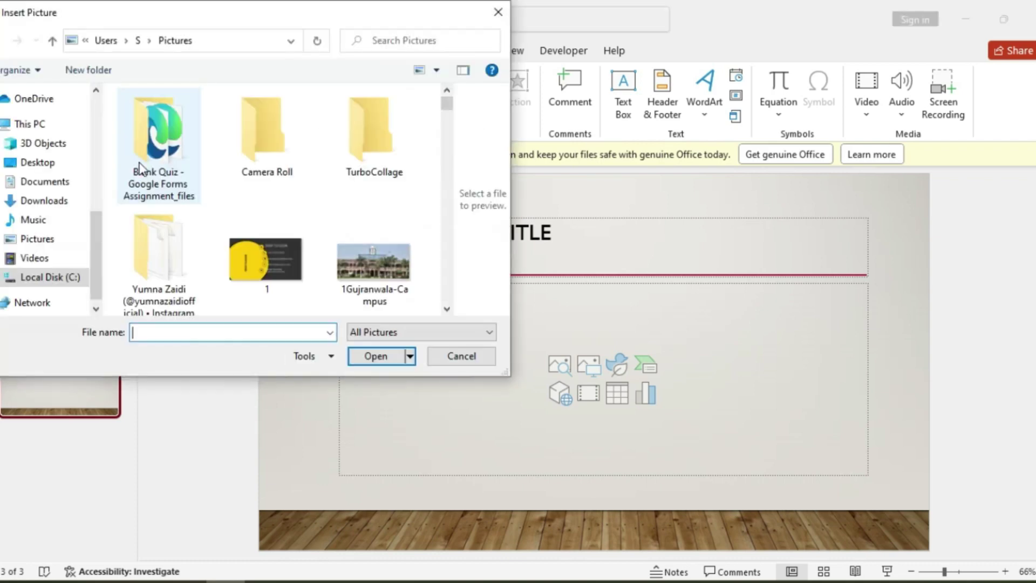
left_click(363, 260)
left_click(387, 358)
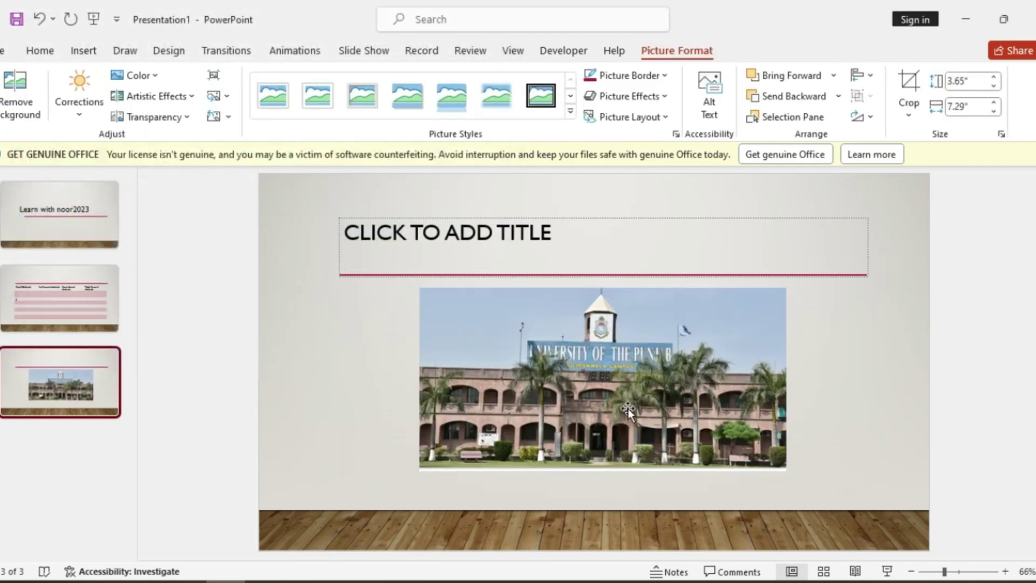
left_click_drag(419, 288, 279, 217)
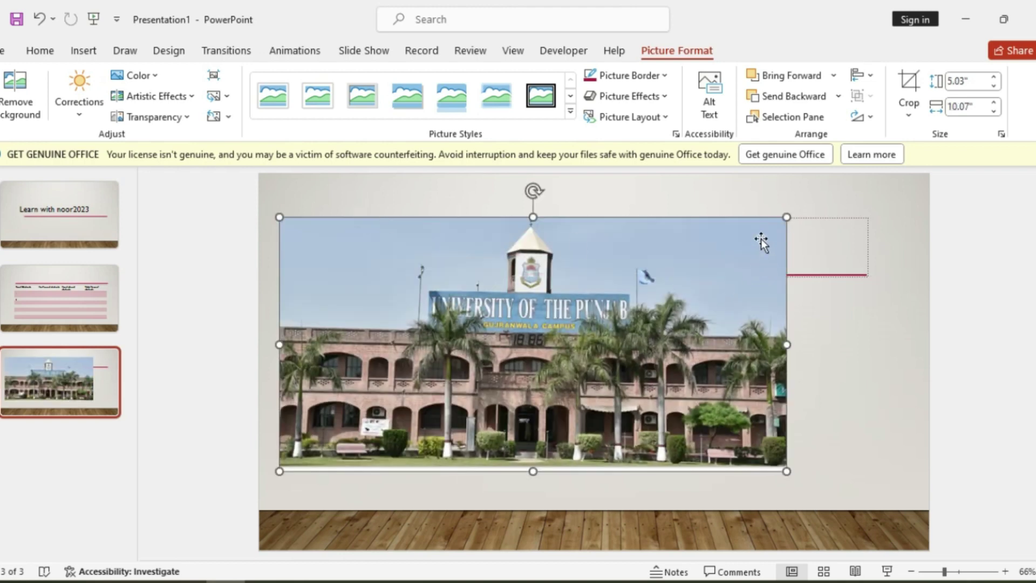
left_click_drag(787, 217, 879, 206)
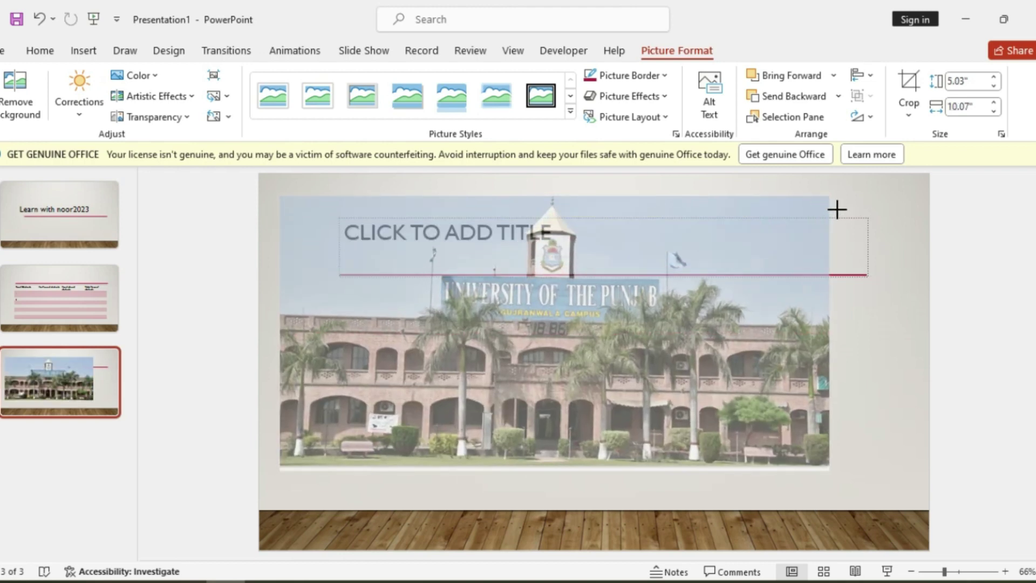
left_click_drag(673, 231, 689, 255)
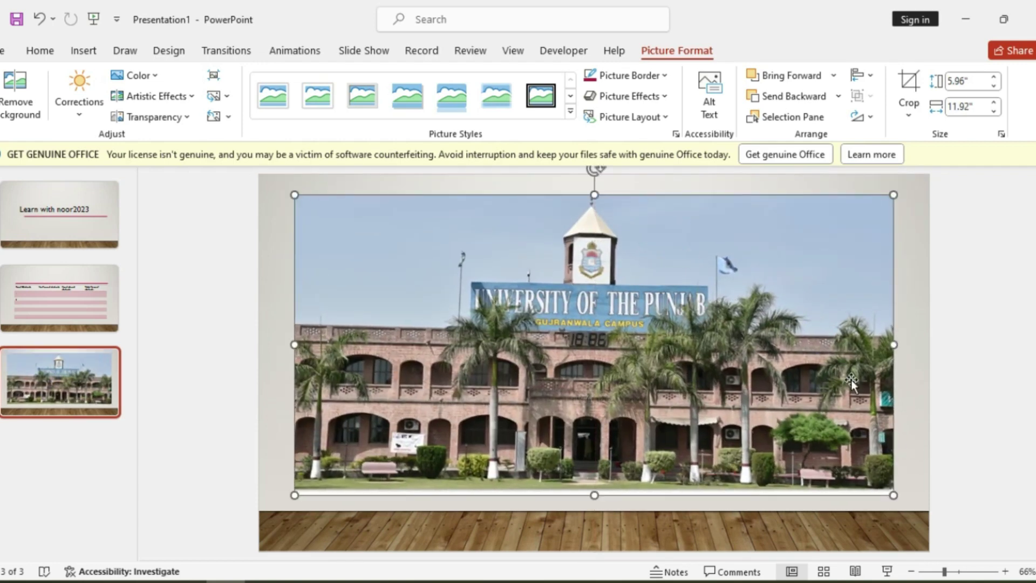
left_click(951, 372)
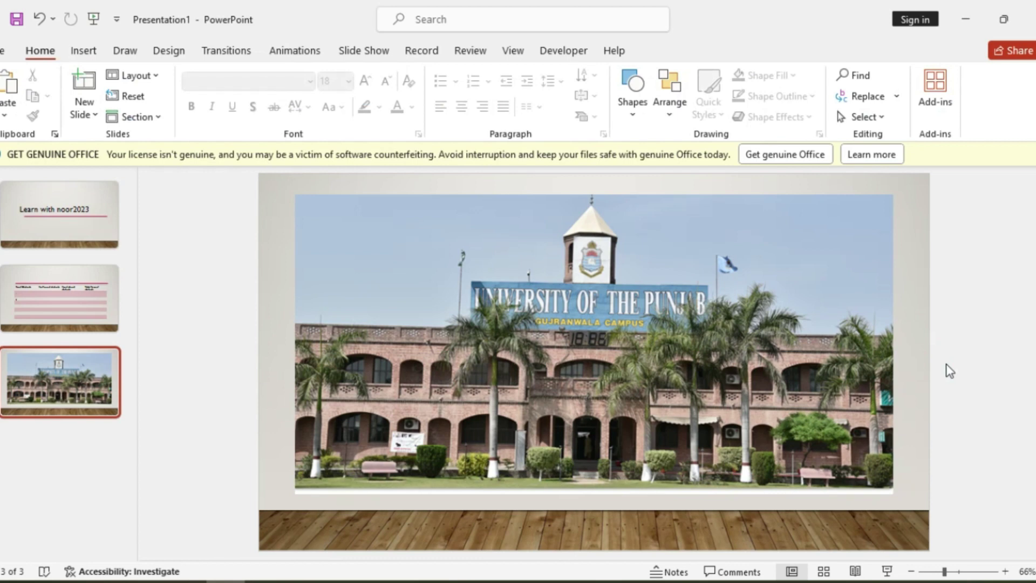
Step: Apply the Brightness 0% / Contrast -40% correction to the campus photo
left_click(641, 287)
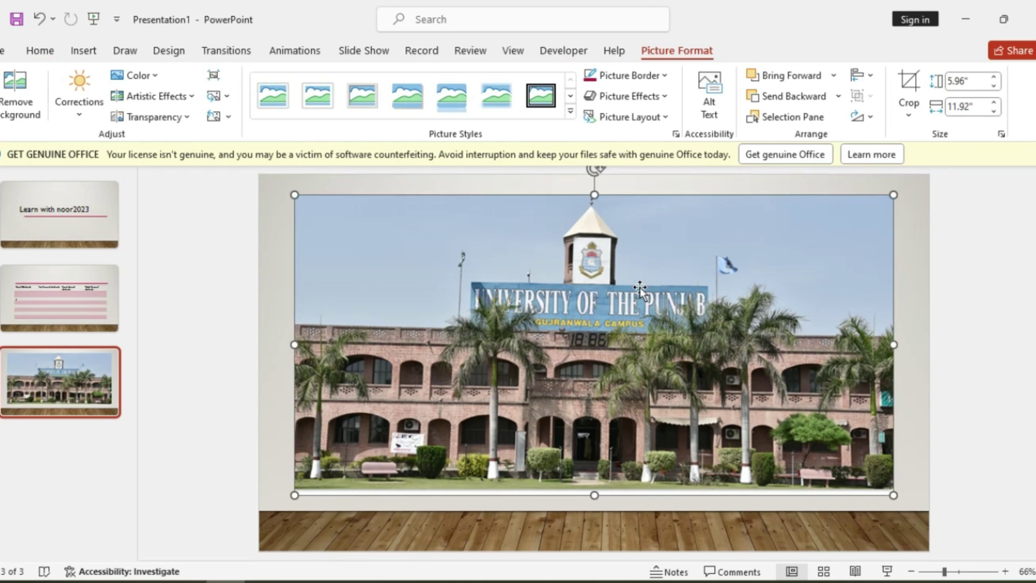
left_click(91, 113)
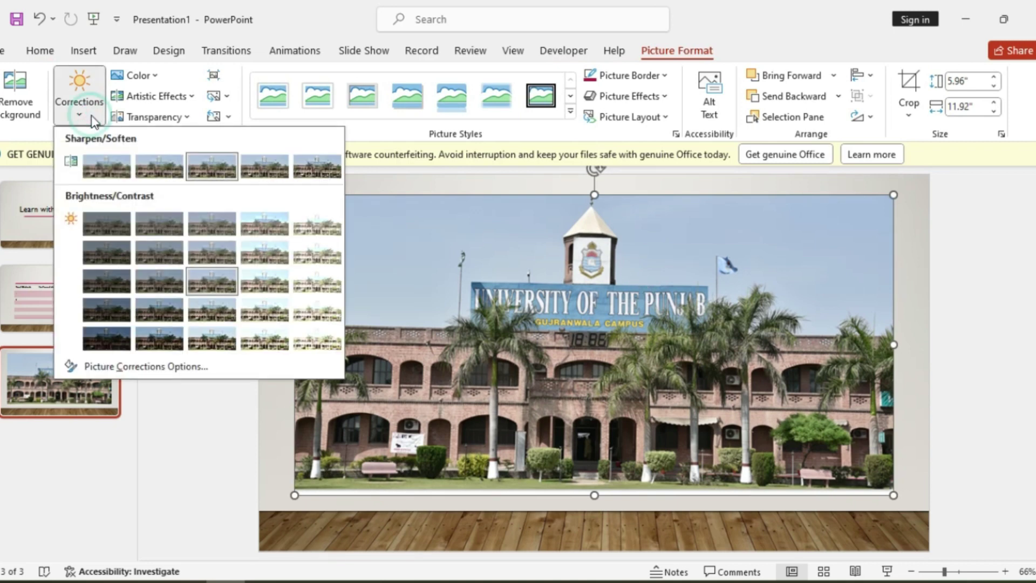
left_click(210, 226)
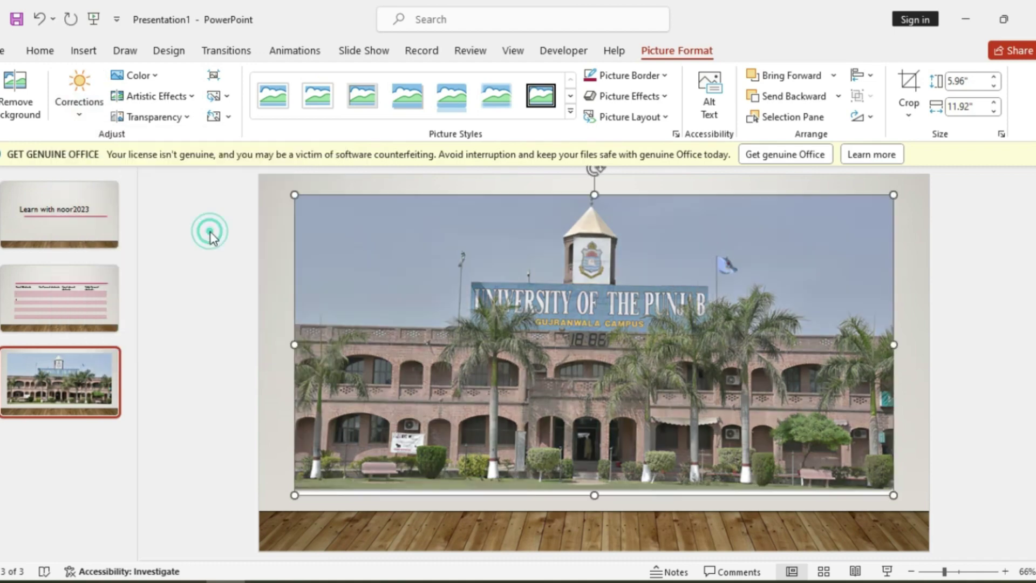
left_click(89, 108)
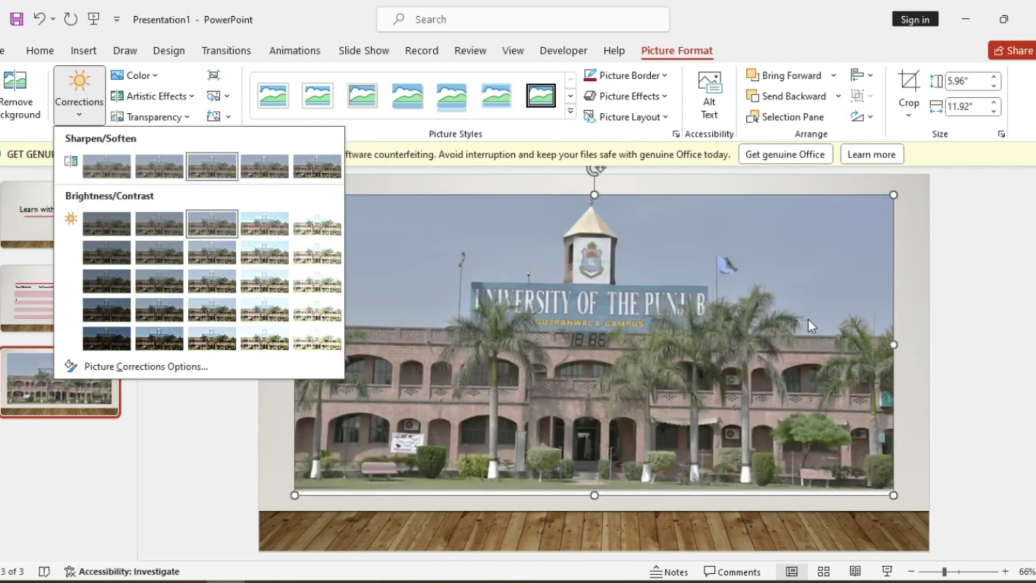
left_click(924, 233)
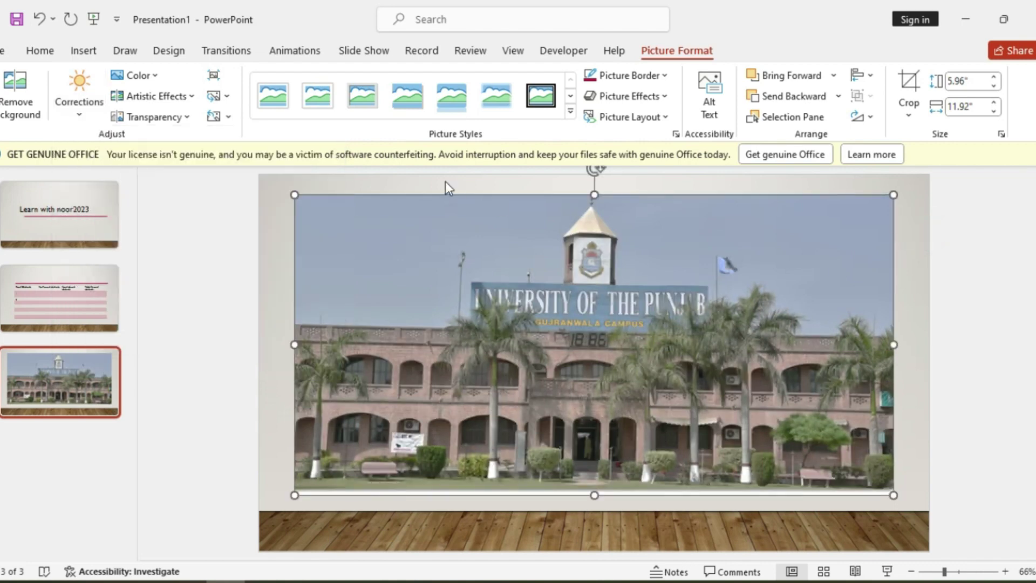
left_click(156, 79)
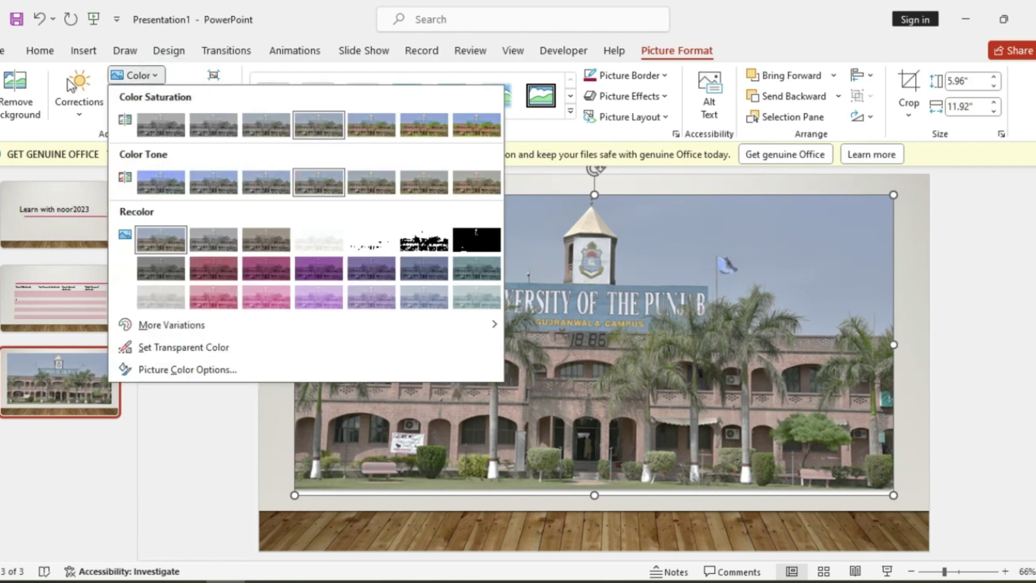
Step: Start Remove Background and mark the sign, roof, palms, building and arches for removal
left_click(7, 92)
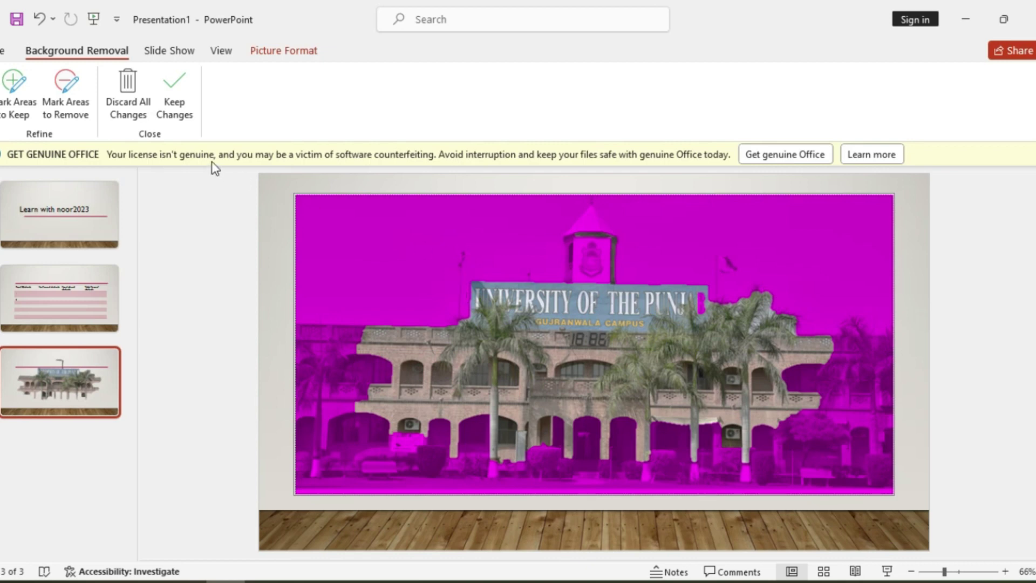
left_click(67, 86)
mouse_move(459, 292)
left_mouse_down()
mouse_move(522, 215)
mouse_move(455, 274)
left_mouse_up()
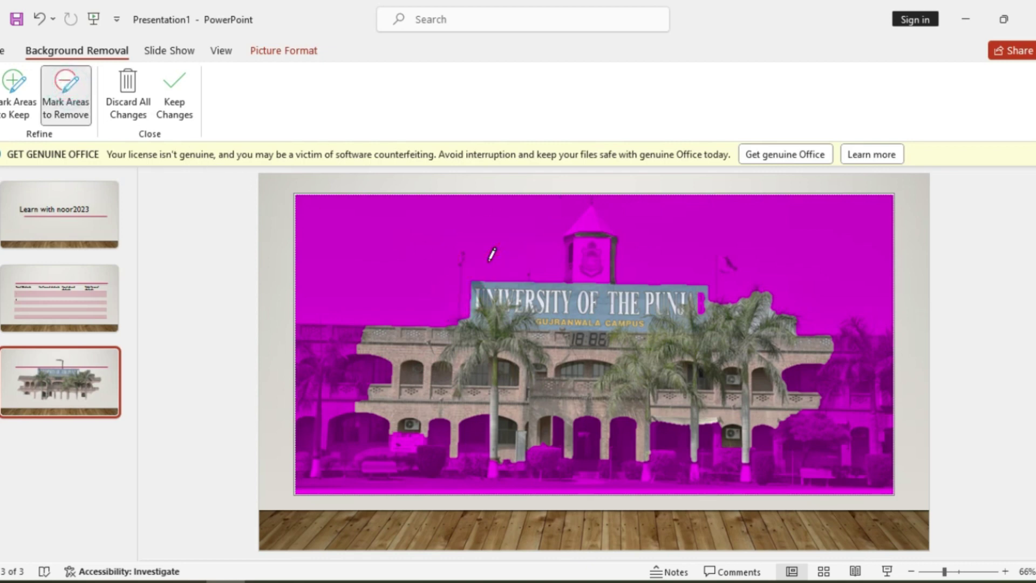
mouse_move(473, 294)
left_mouse_down()
mouse_move(572, 310)
mouse_move(755, 302)
left_mouse_up()
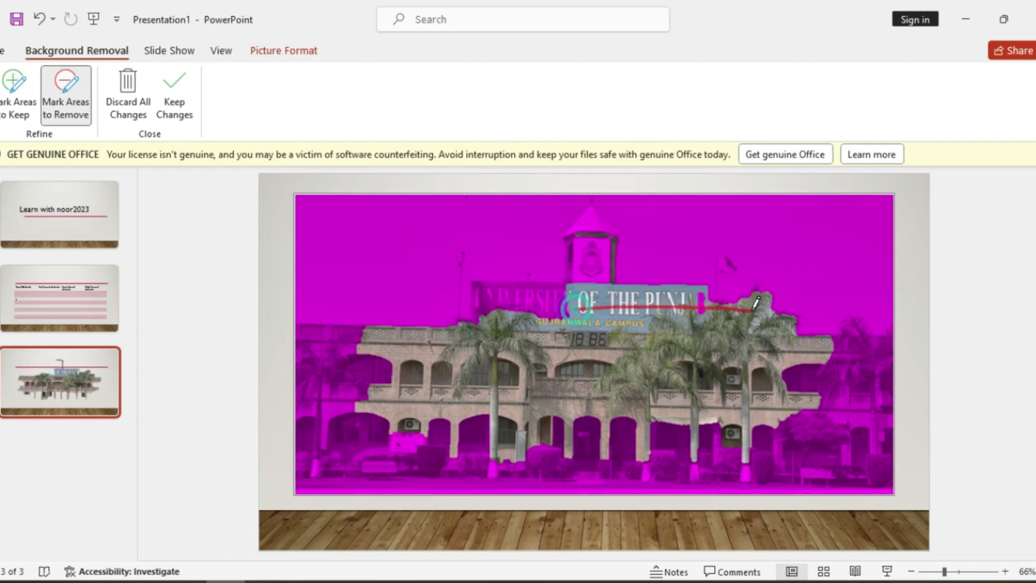
left_click_drag(372, 327, 844, 344)
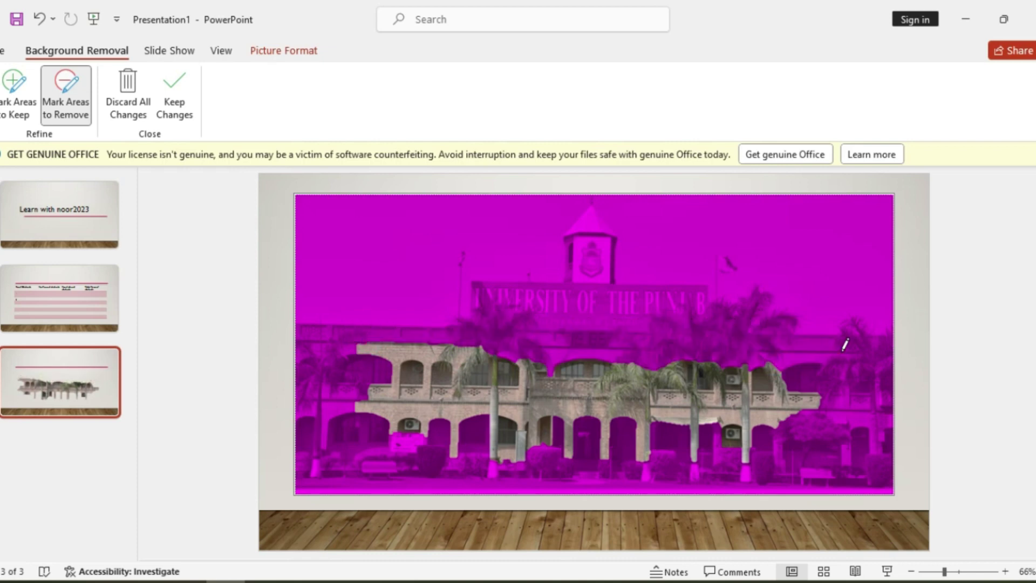
left_click_drag(353, 378, 704, 396)
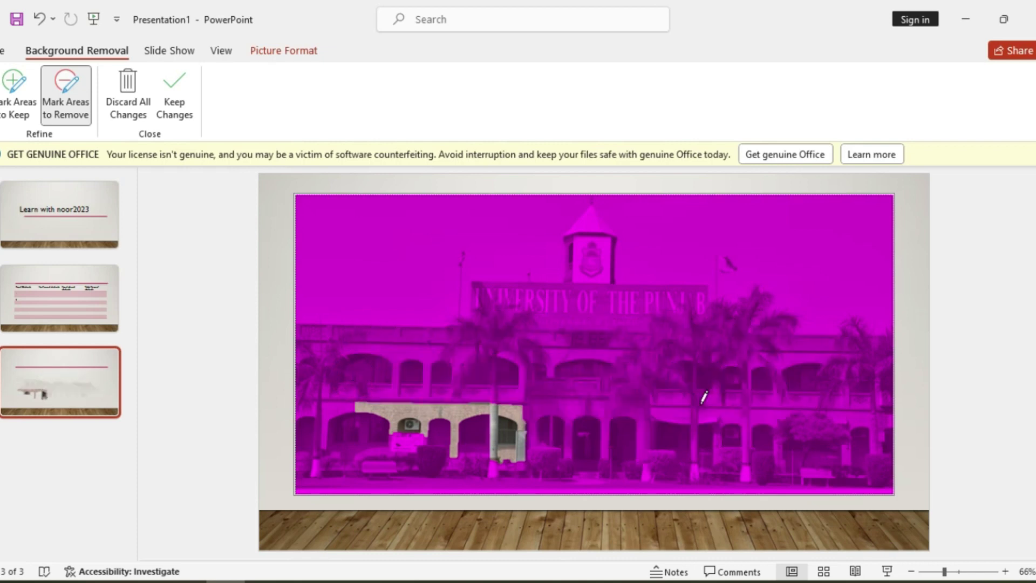
left_click_drag(374, 392, 469, 409)
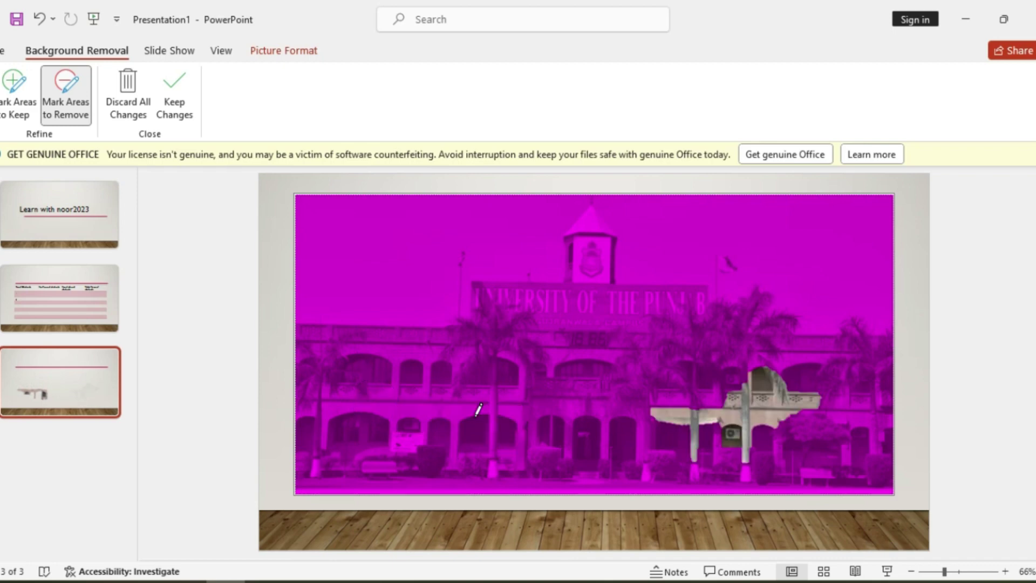
left_click_drag(764, 381, 661, 413)
left_click_drag(518, 406, 494, 448)
left_click_drag(457, 416, 456, 441)
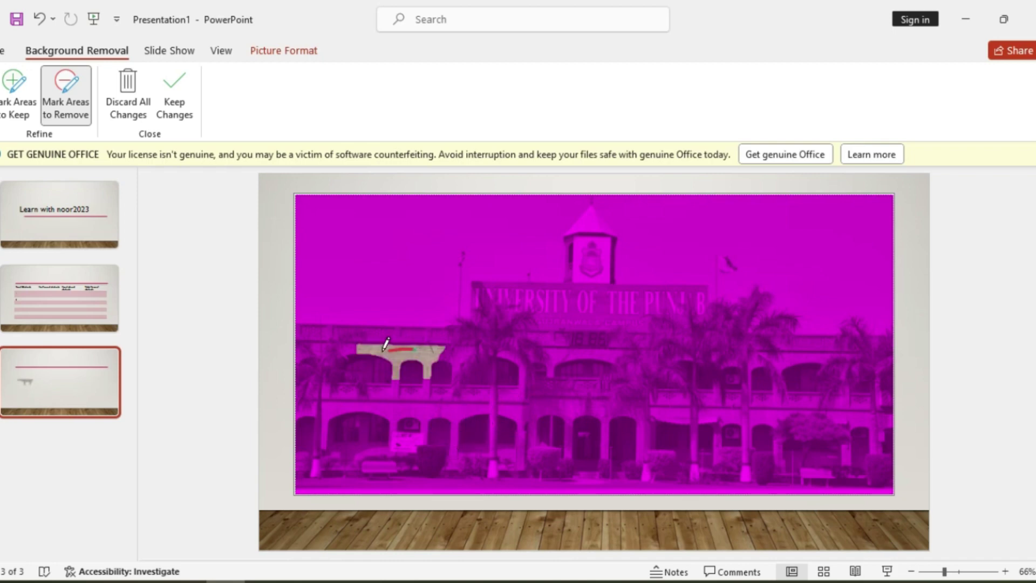
left_click_drag(390, 343, 385, 343)
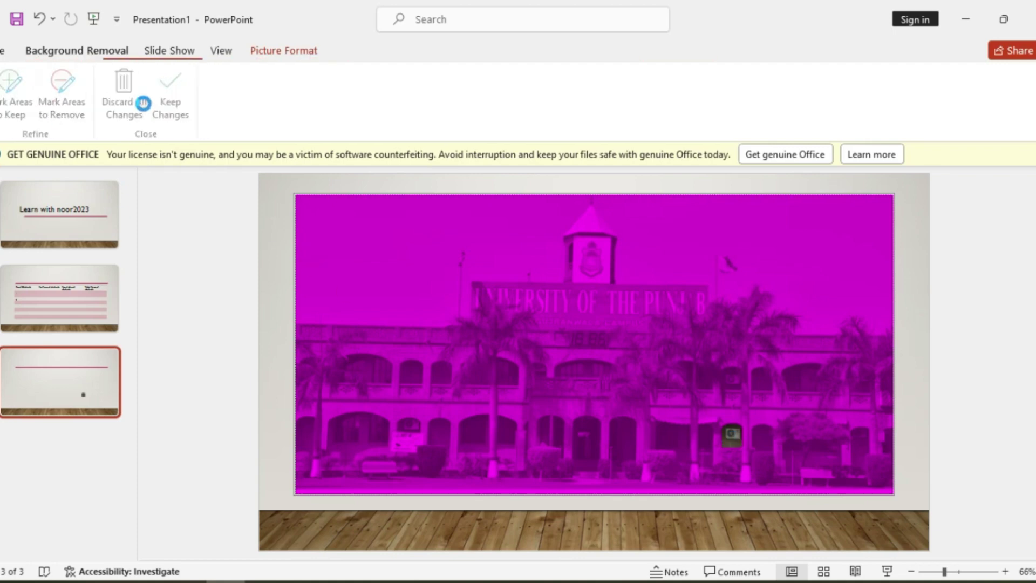
Step: Discard all background-removal changes, restoring the full campus photo
left_click(171, 102)
left_click(143, 99)
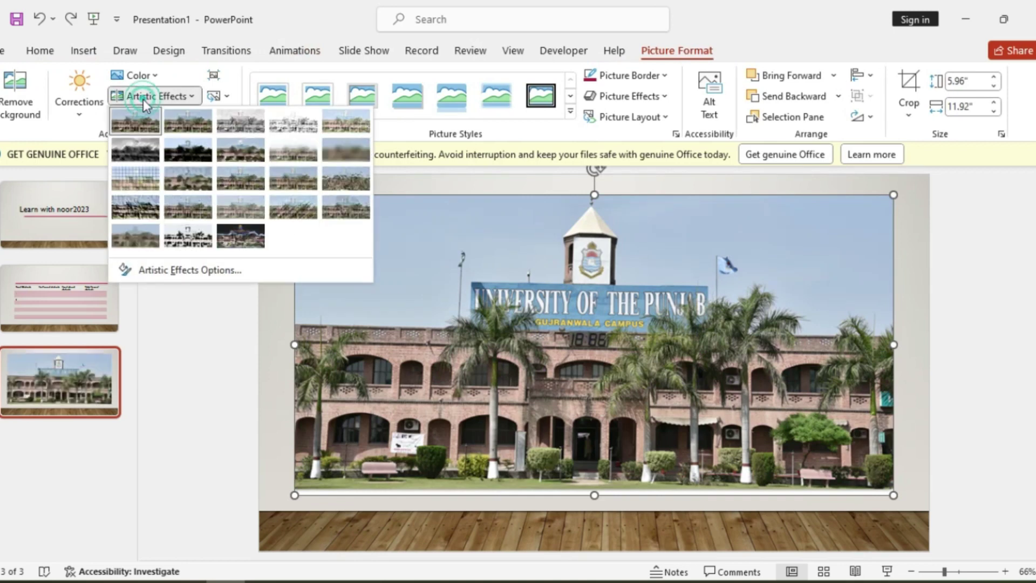
left_click(226, 421)
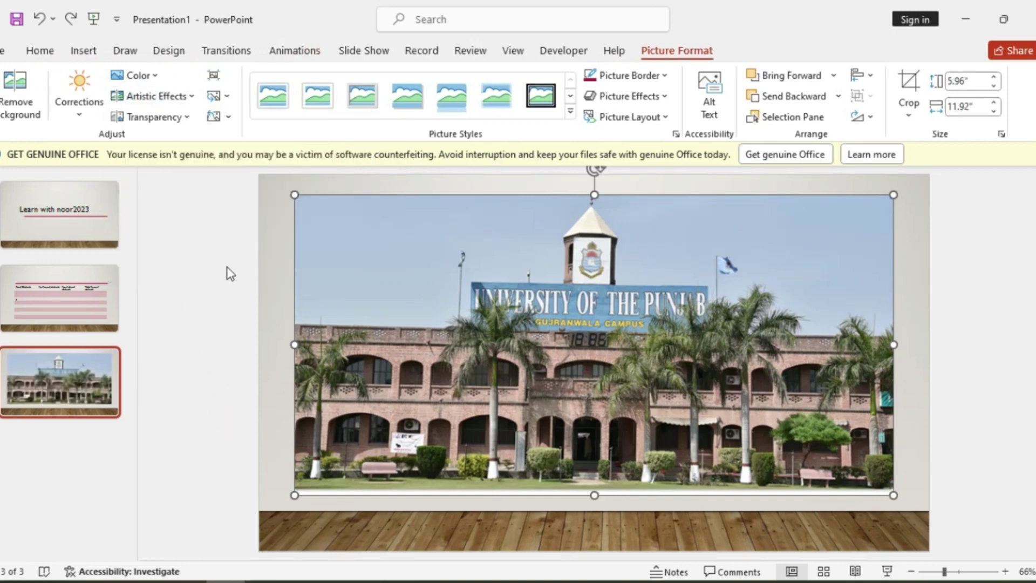
Step: Give the photo the first, cooler Color Tone preset
left_click(157, 80)
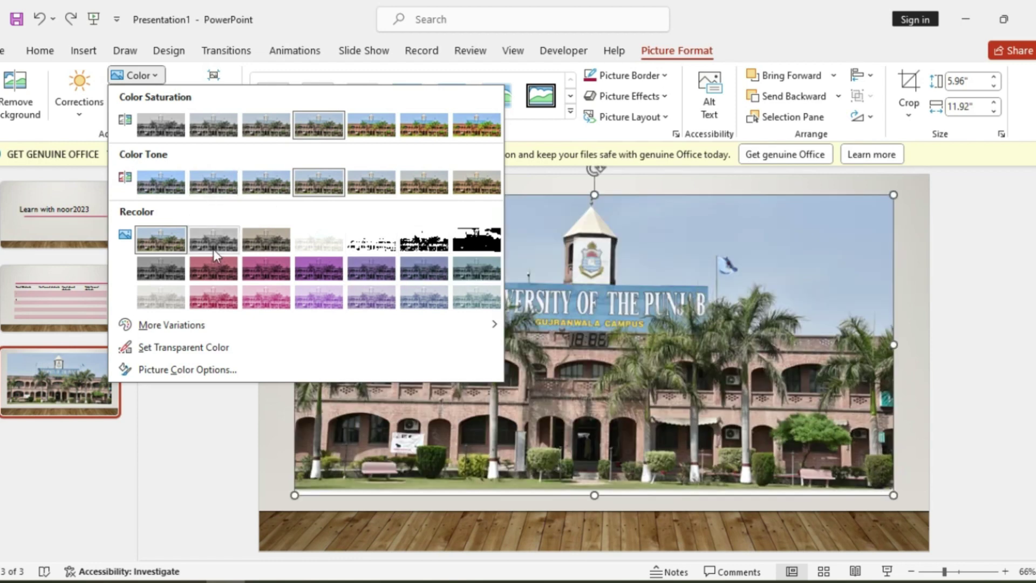
left_click(170, 187)
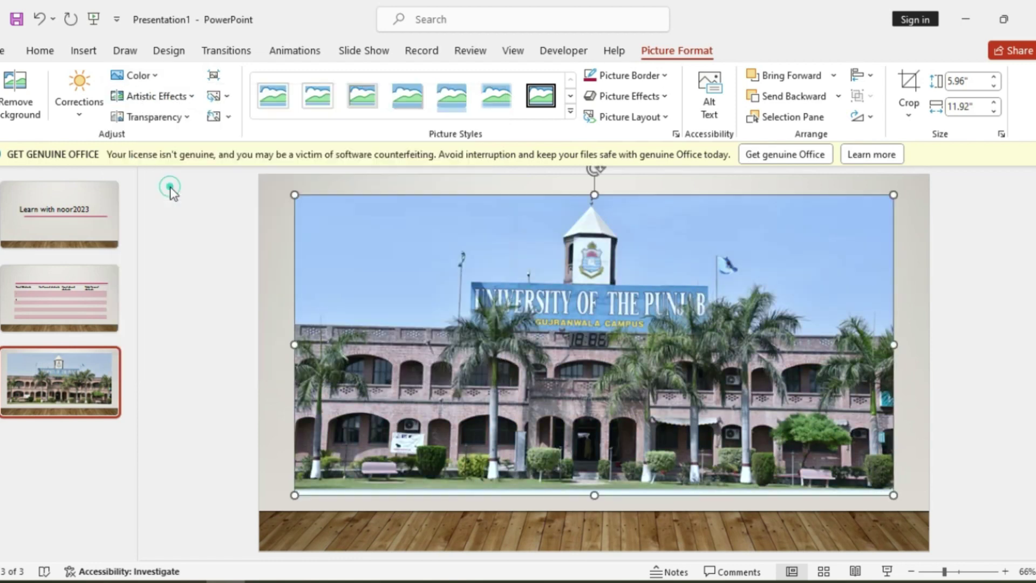
left_click(226, 370)
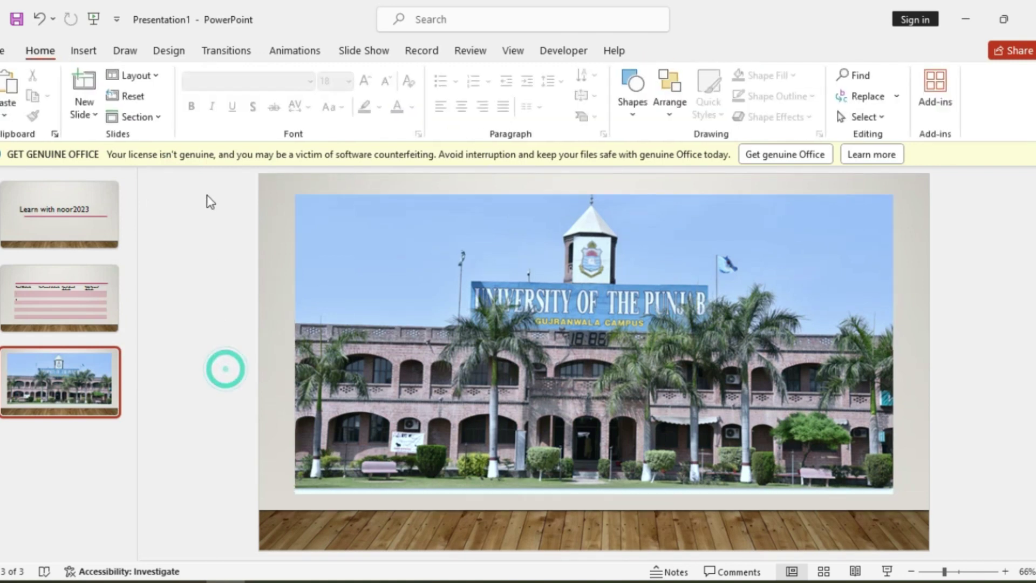
left_click(361, 267)
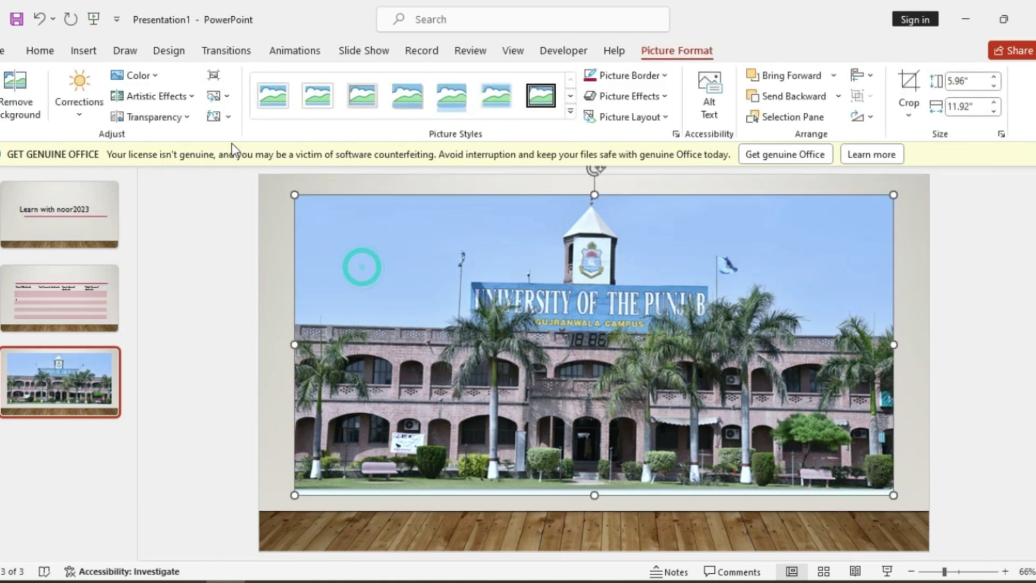
Step: Look through the Change Picture and Reset Picture menus, then apply the Simple Frame, White style
left_click(219, 96)
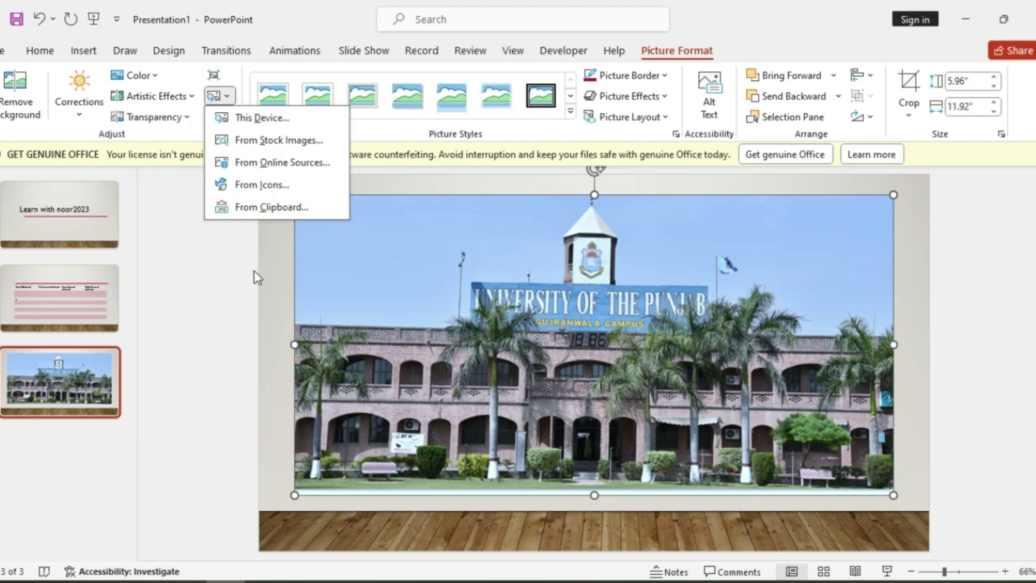
left_click(209, 294)
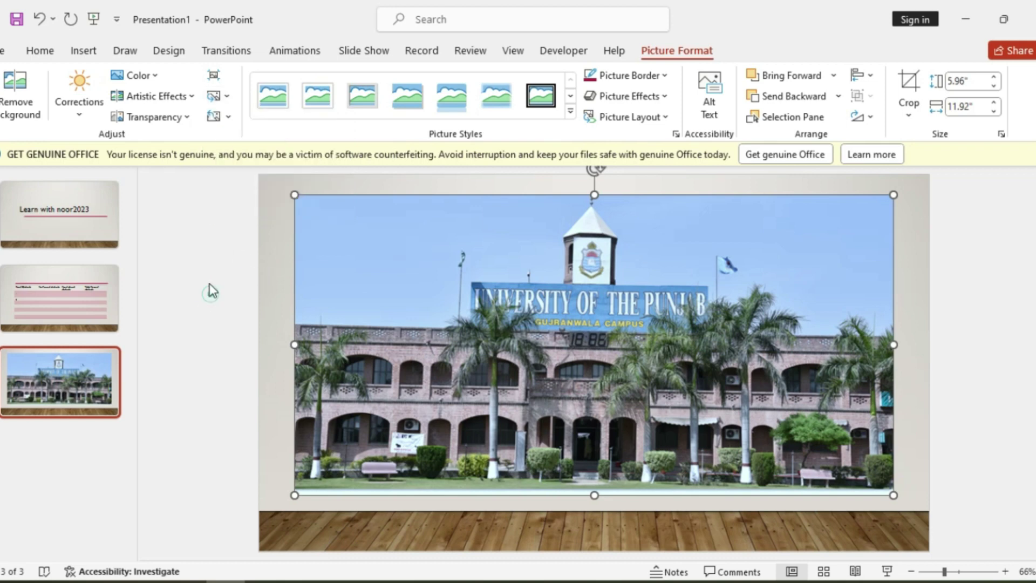
left_click(228, 117)
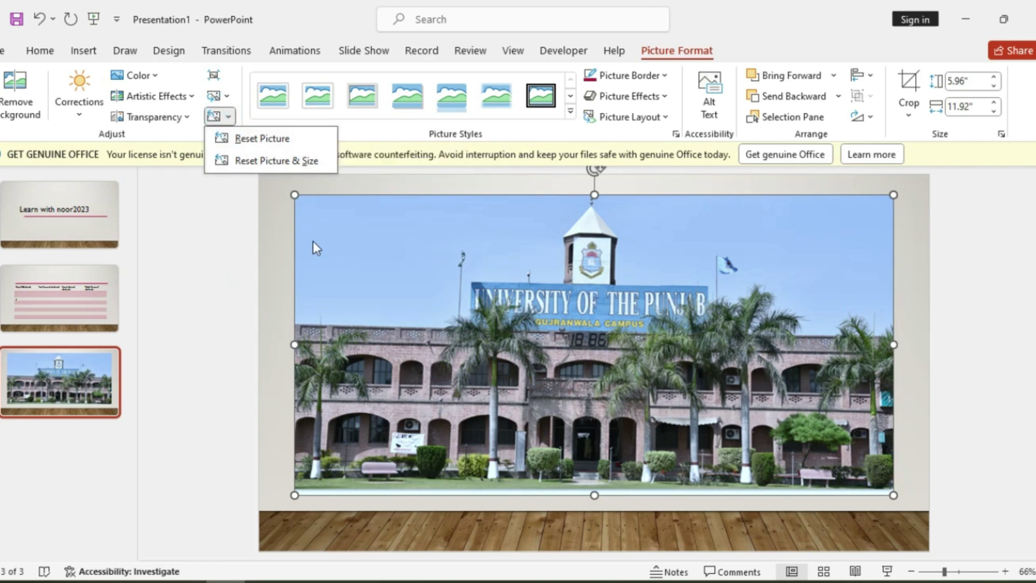
left_click(394, 241)
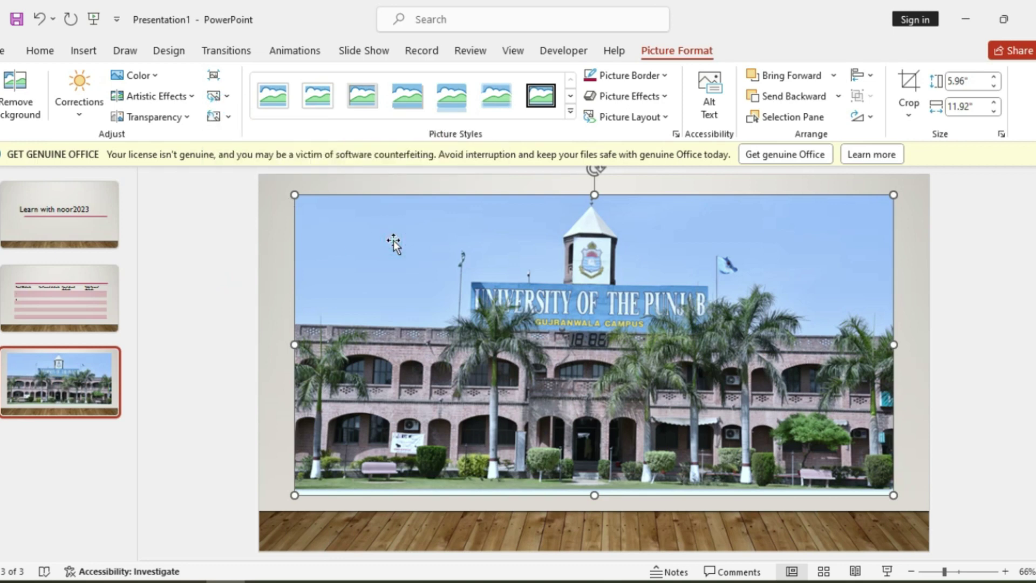
left_click(268, 96)
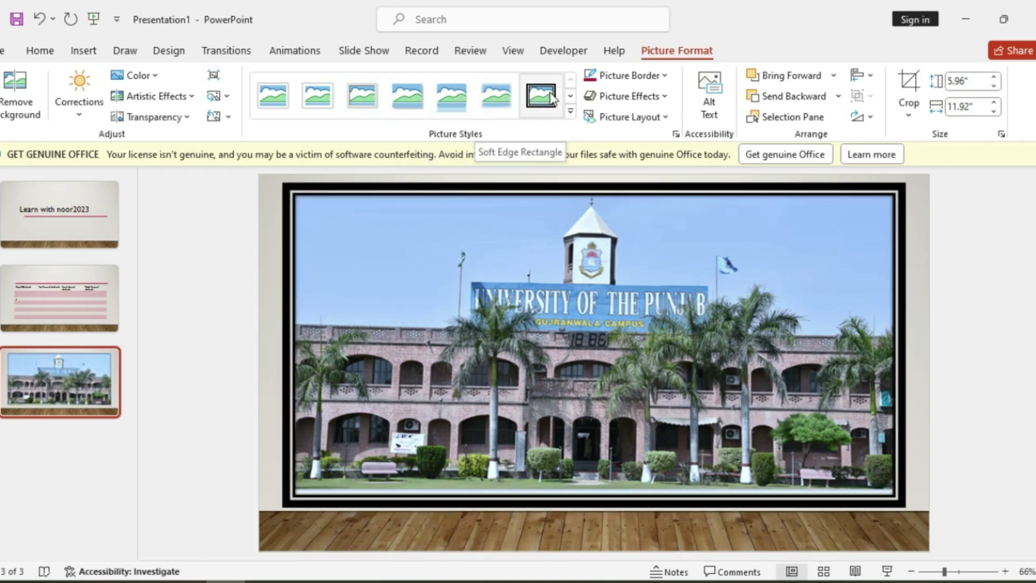
Step: Apply the Reflected Rounded Rectangle picture style to the campus photo
left_click(571, 96)
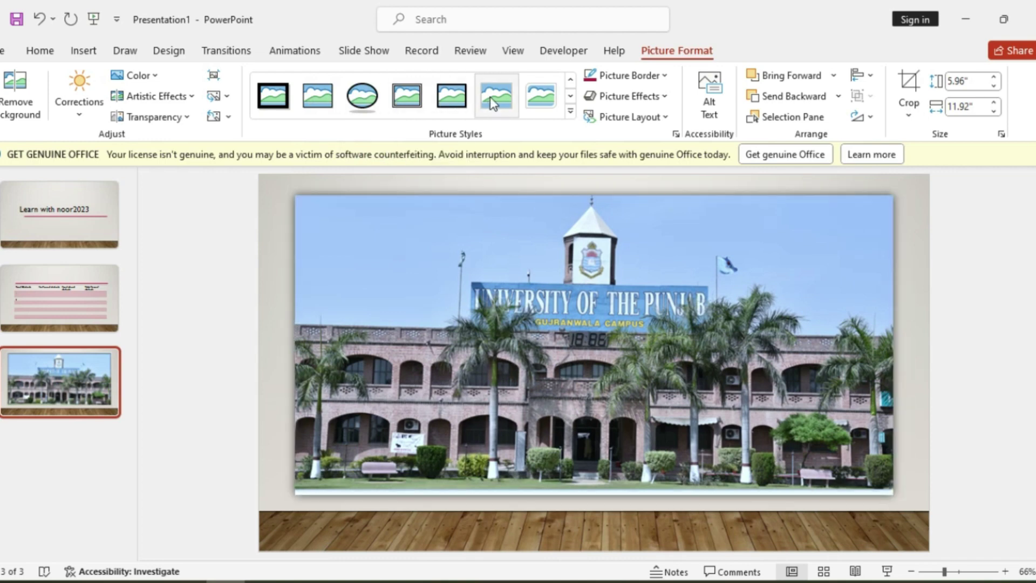
left_click(571, 96)
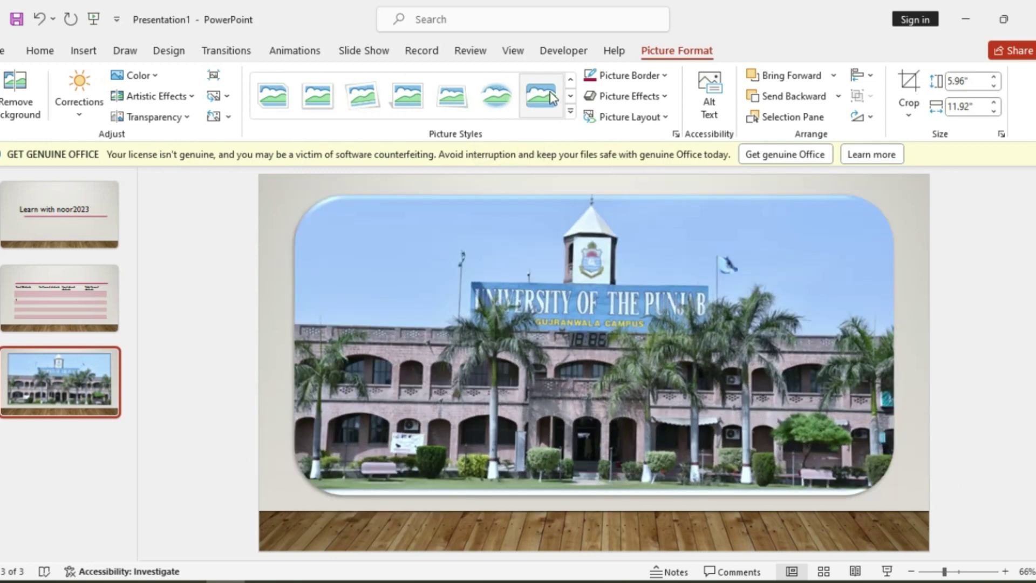
left_click(571, 96)
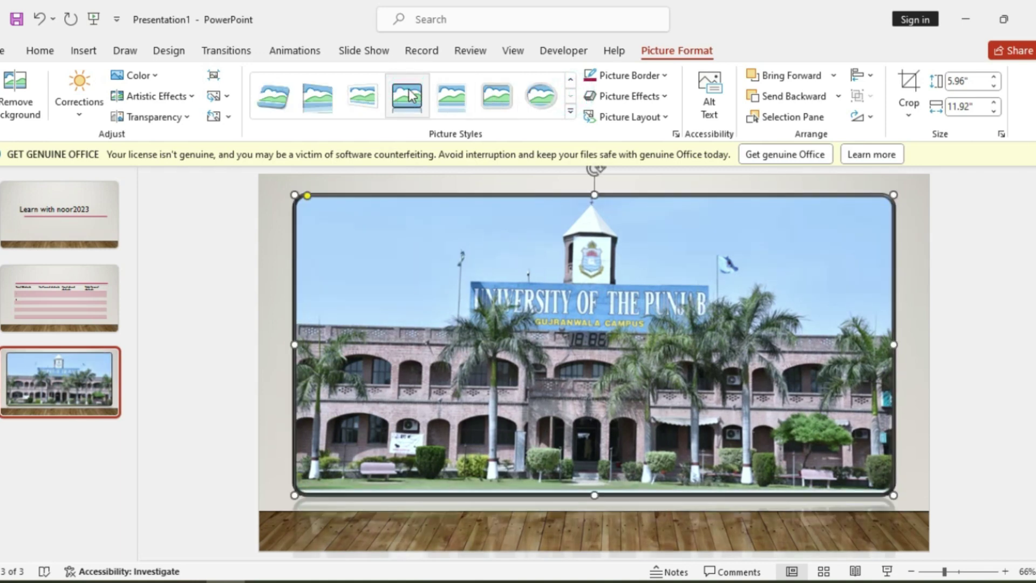
left_click(448, 80)
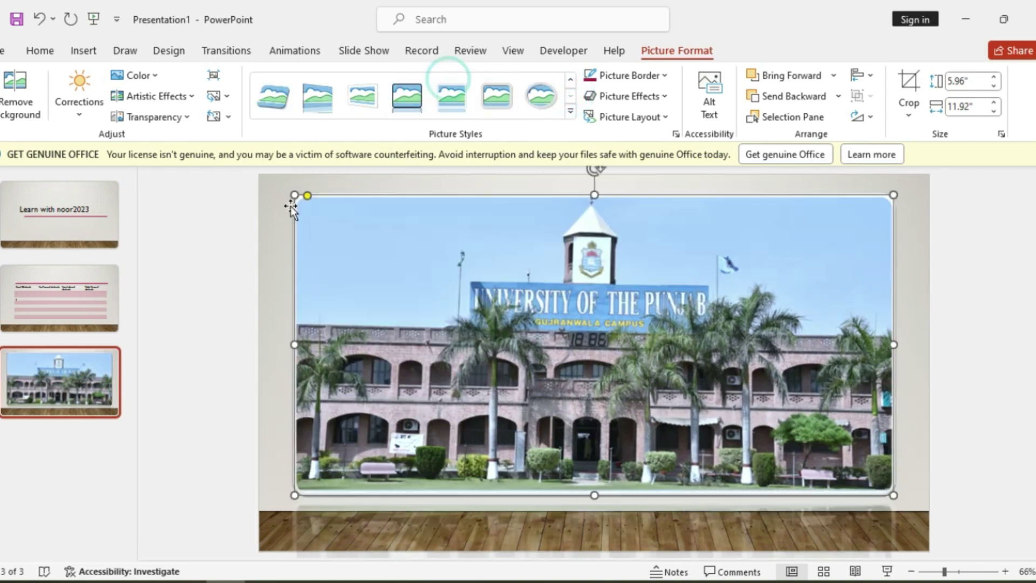
left_click(280, 219)
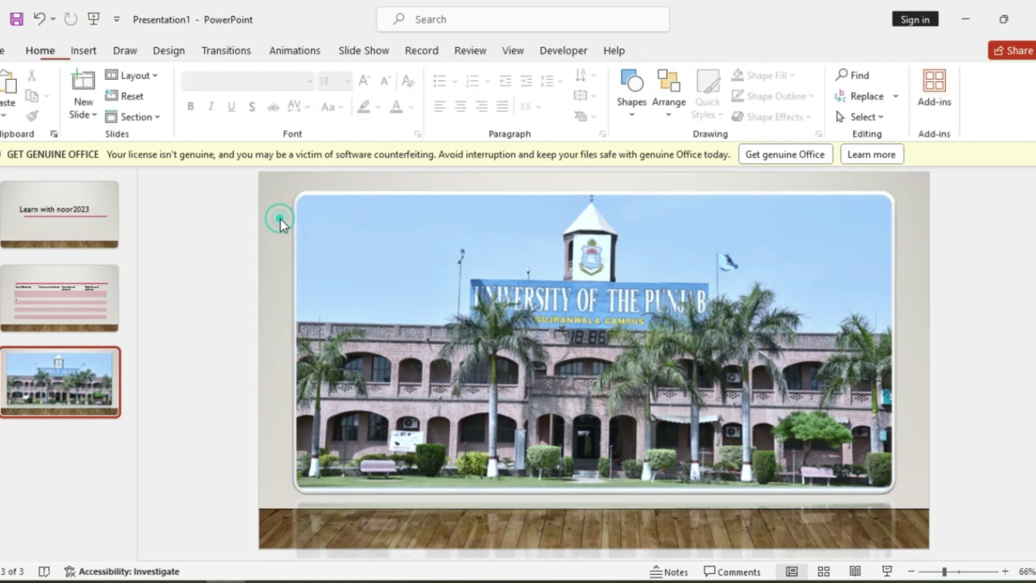
left_click(409, 255)
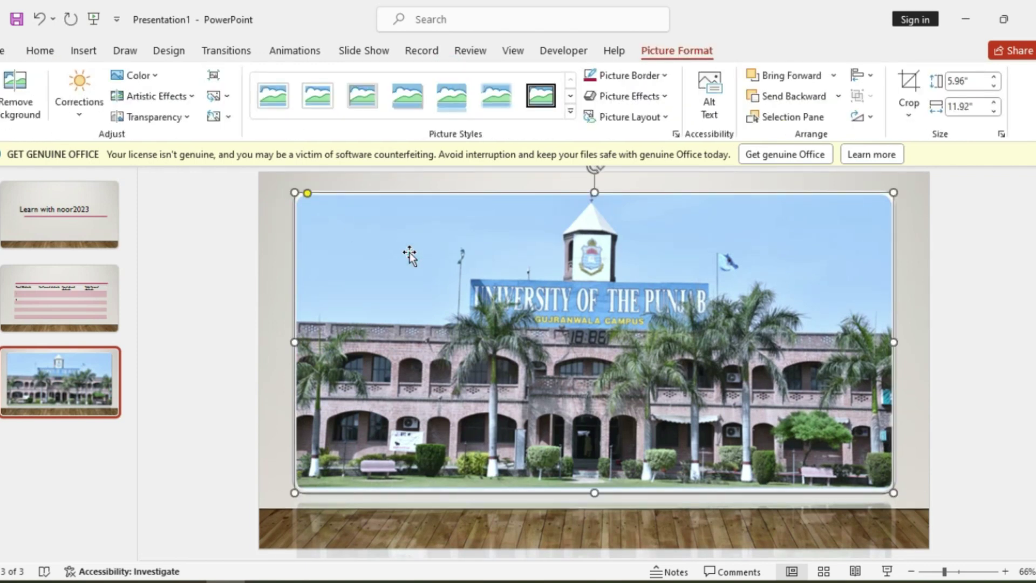
Step: Give the photo a magenta picture border and a pink glow effect
left_click(653, 80)
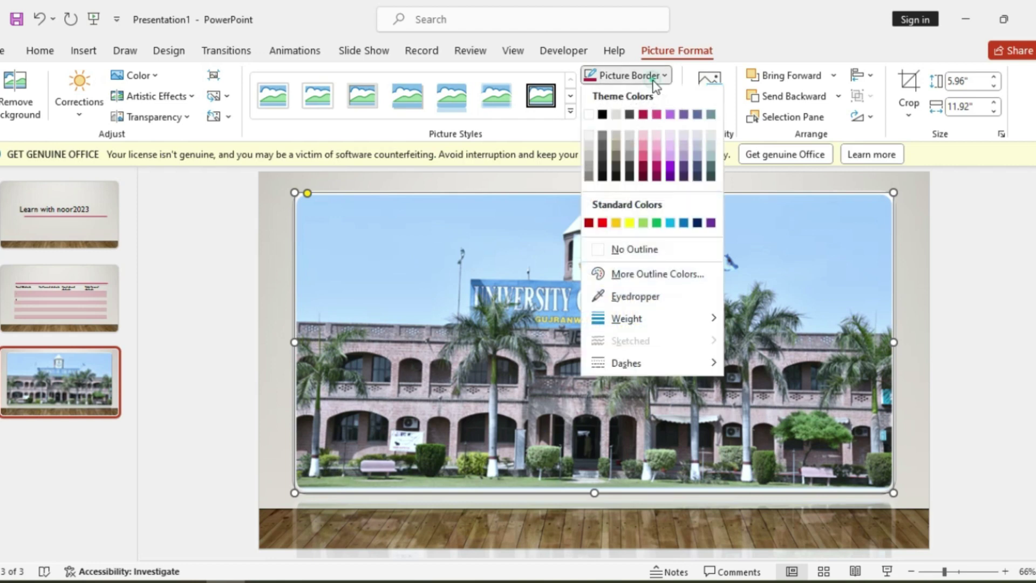
left_click(654, 165)
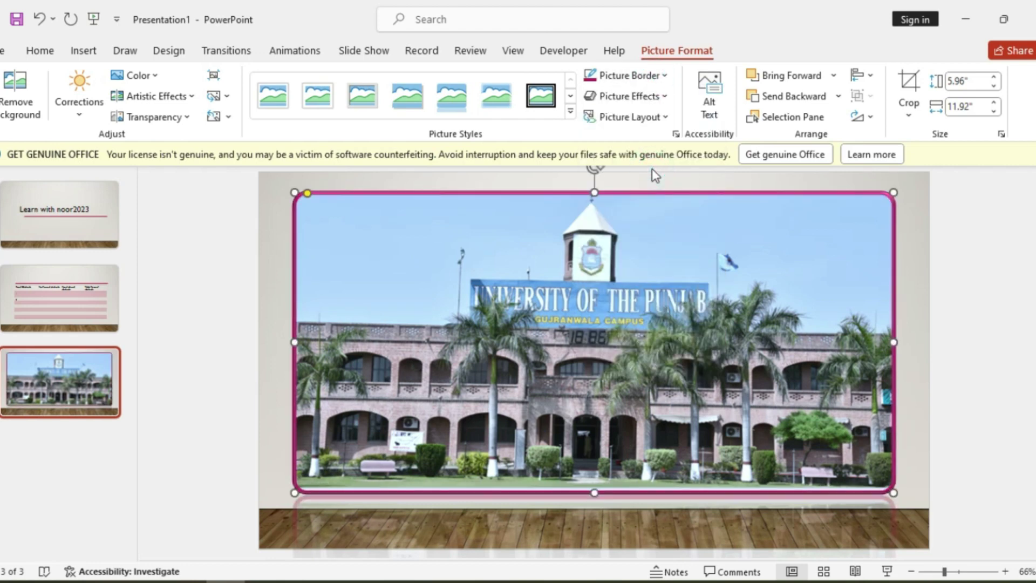
left_click(666, 95)
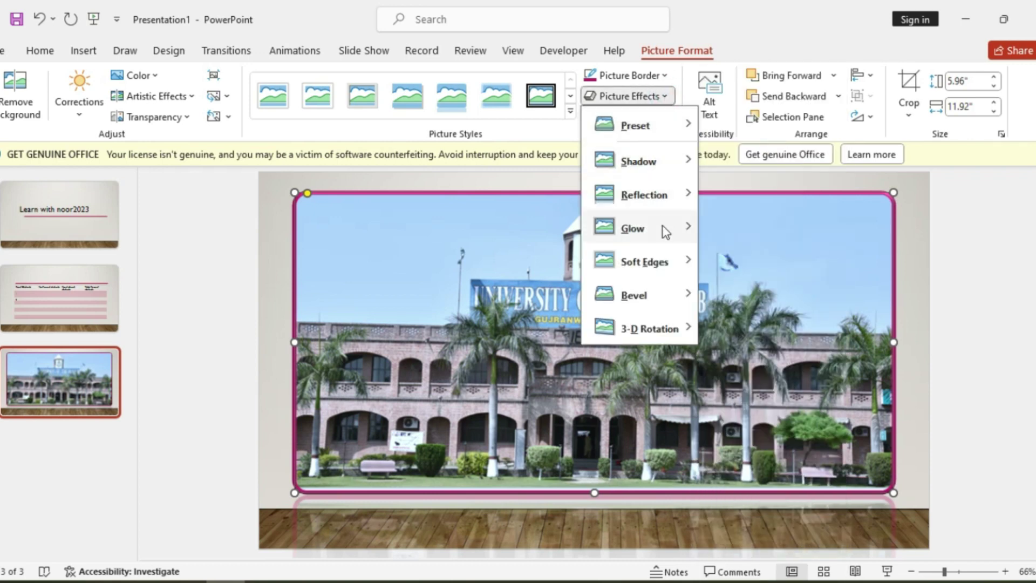
mouse_move(634, 228)
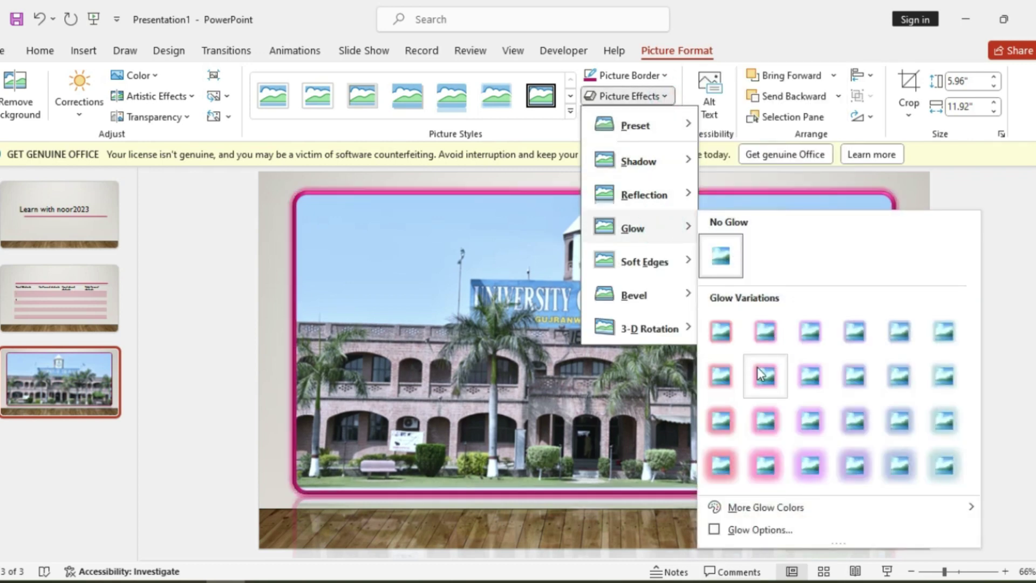
left_click(722, 465)
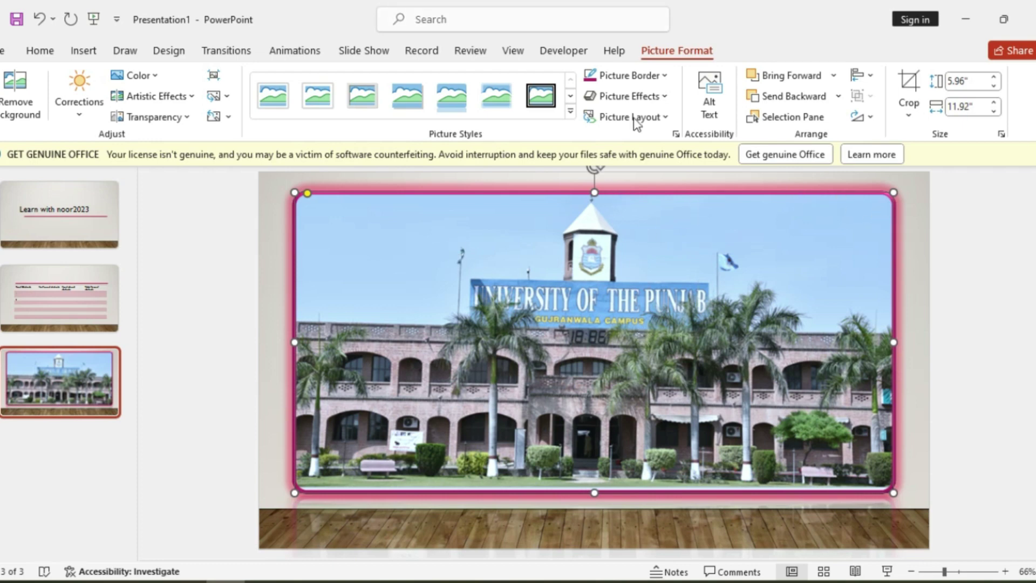
left_click(660, 118)
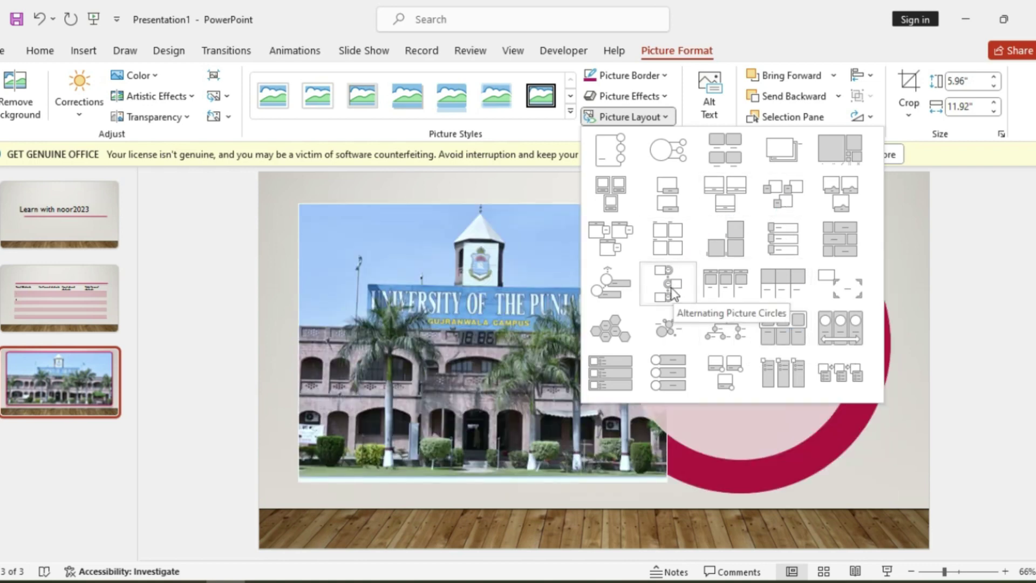
left_click(616, 333)
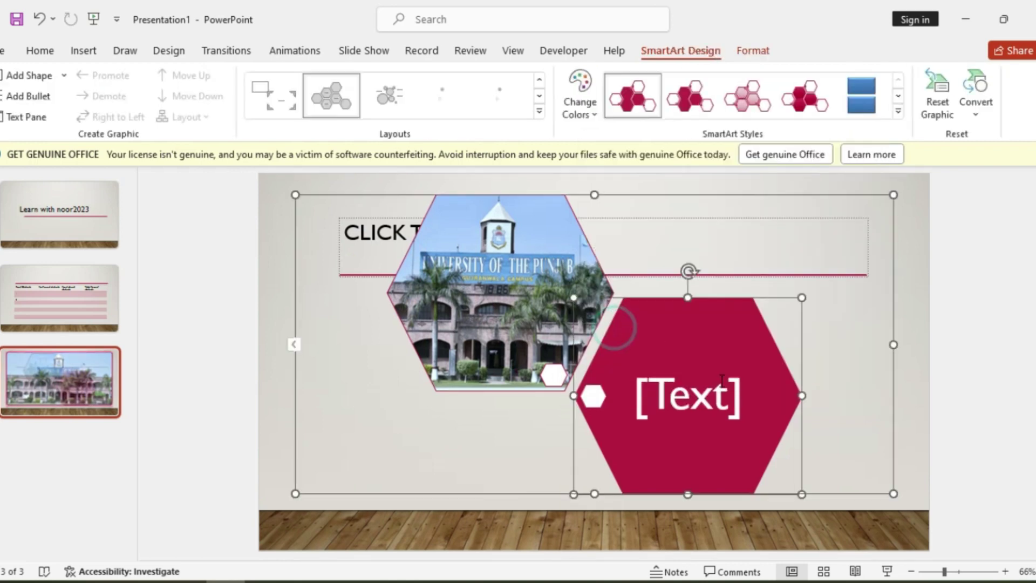
left_click(661, 396)
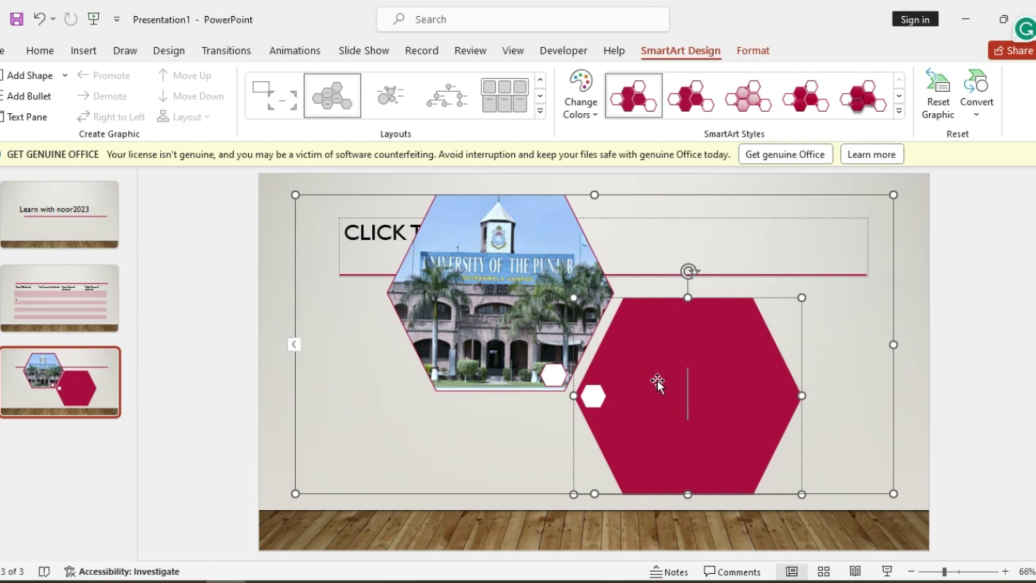
key("ctrl+z")
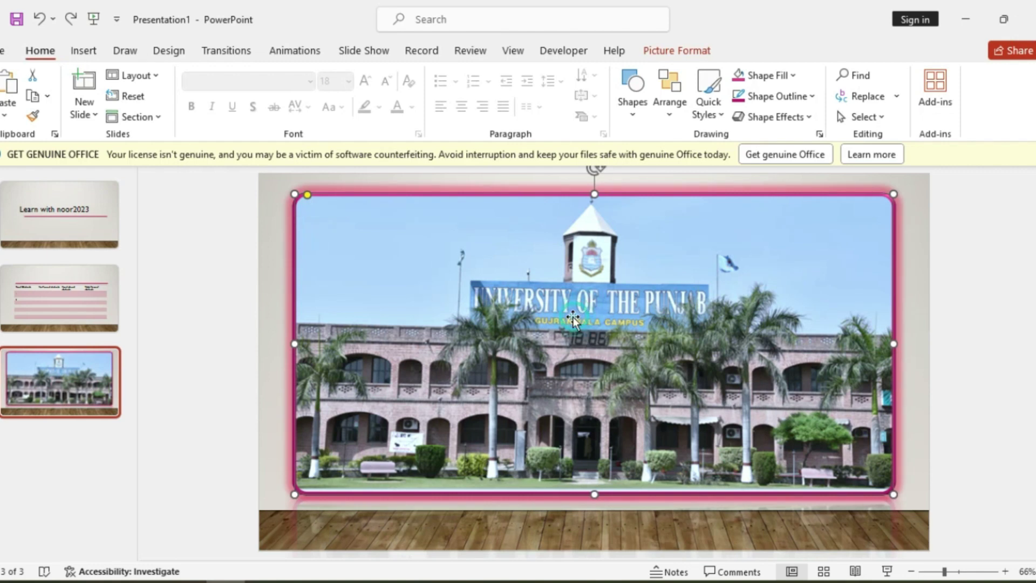
Step: Insert a screen clipping of the desktop's sky and hills, nudge it up, and soften its edges
left_click(91, 52)
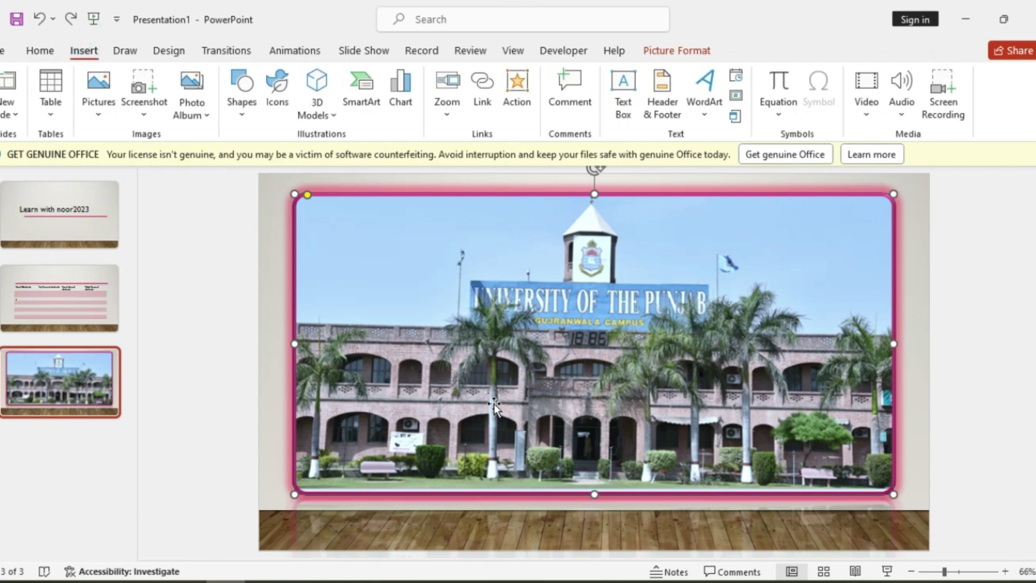
left_click(149, 117)
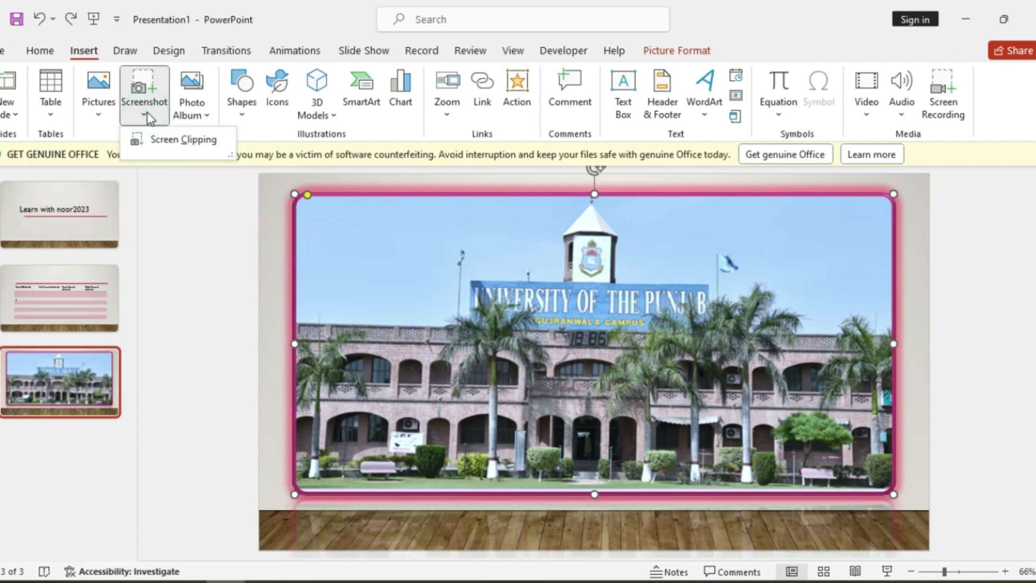
left_click(171, 139)
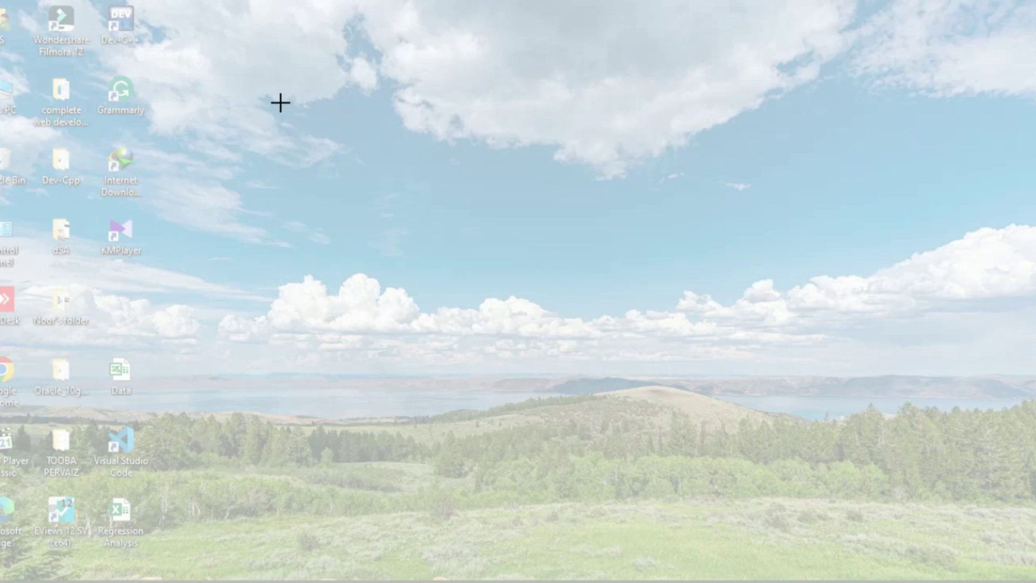
left_click_drag(279, 102, 704, 229)
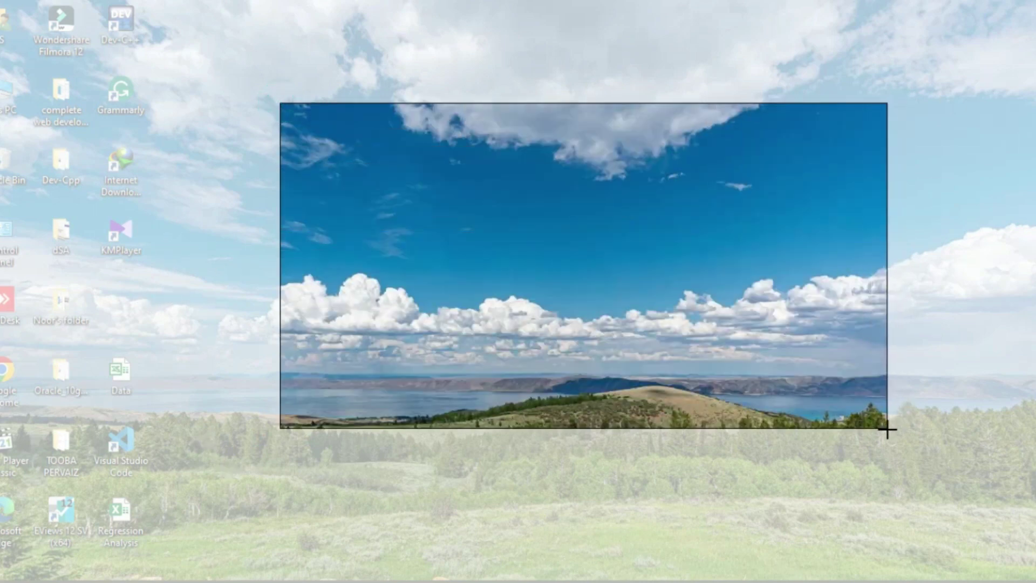
left_click_drag(705, 229, 919, 505)
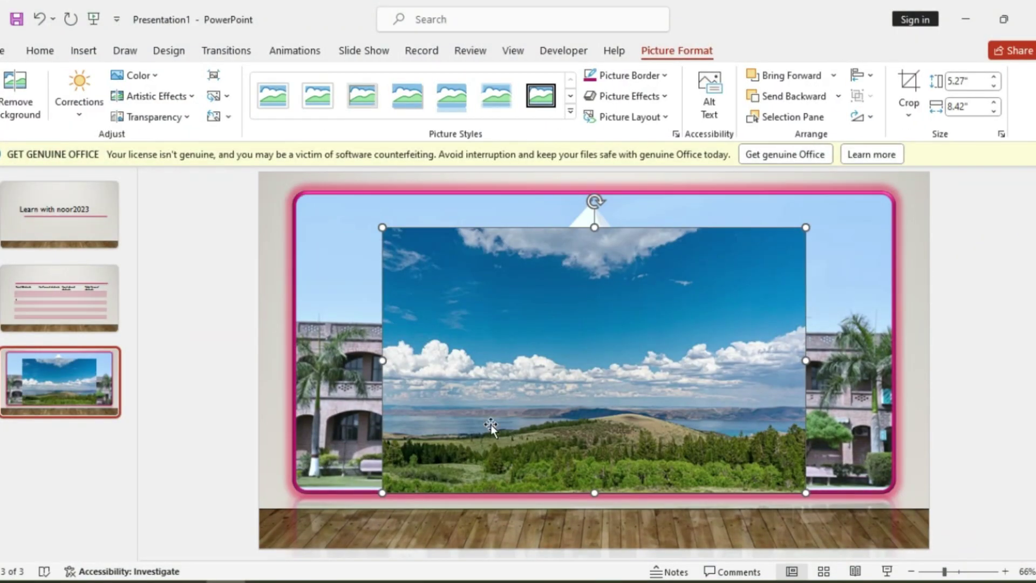
left_click_drag(490, 425, 512, 385)
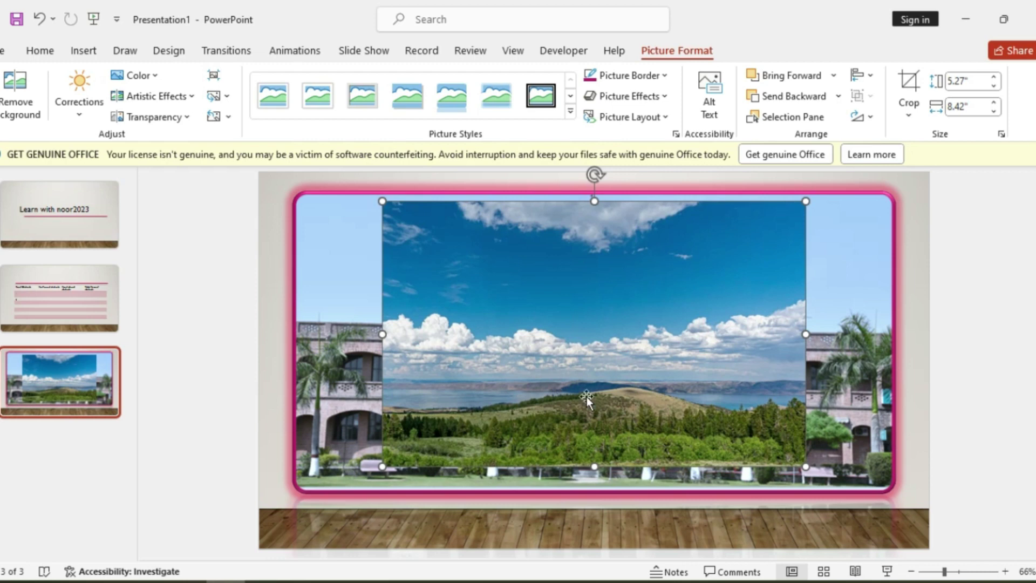
left_click(497, 97)
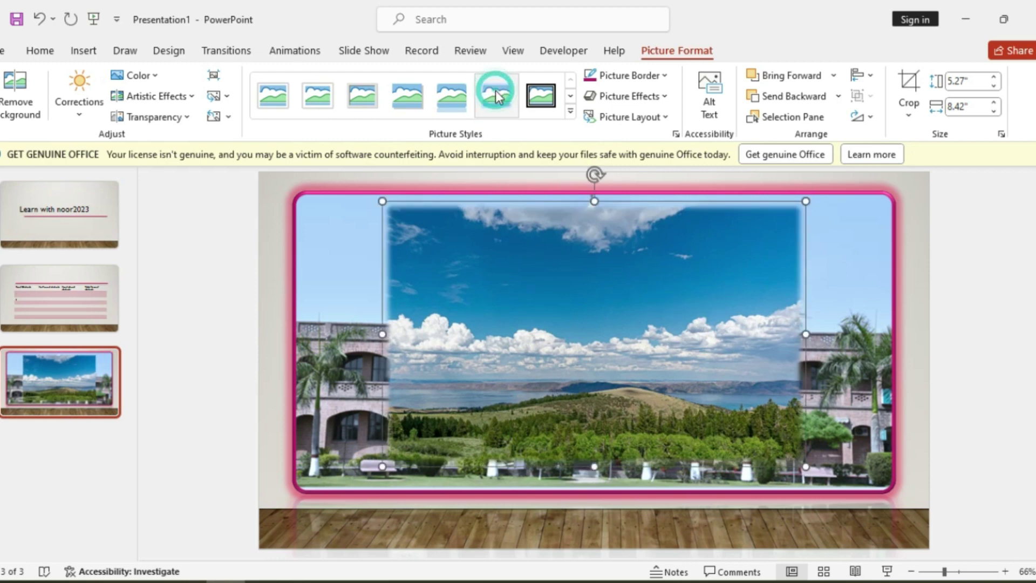
Step: Brighten the clipped landscape, then undo with Ctrl+Z until the clipping is removed
left_click(571, 97)
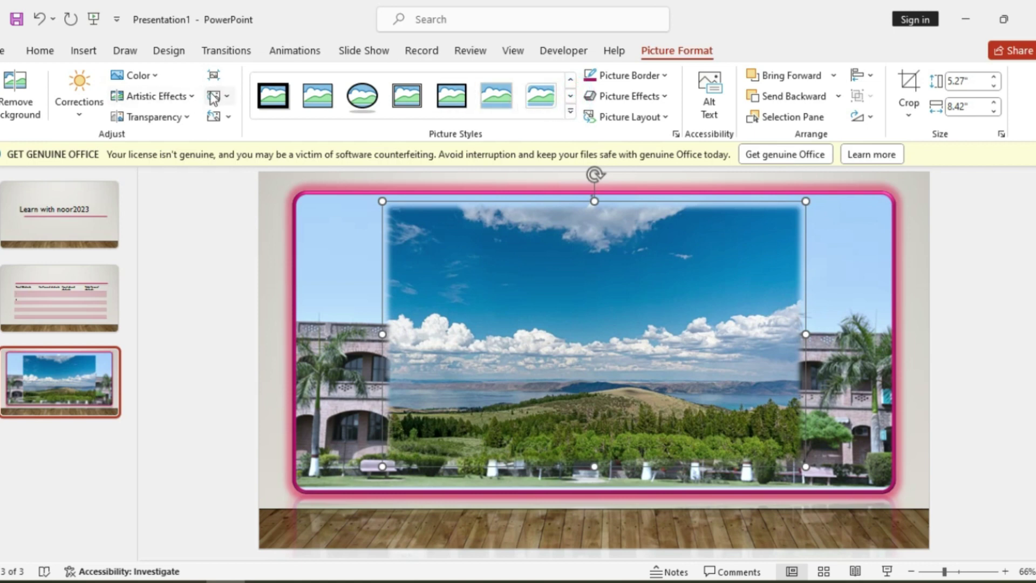
left_click(87, 109)
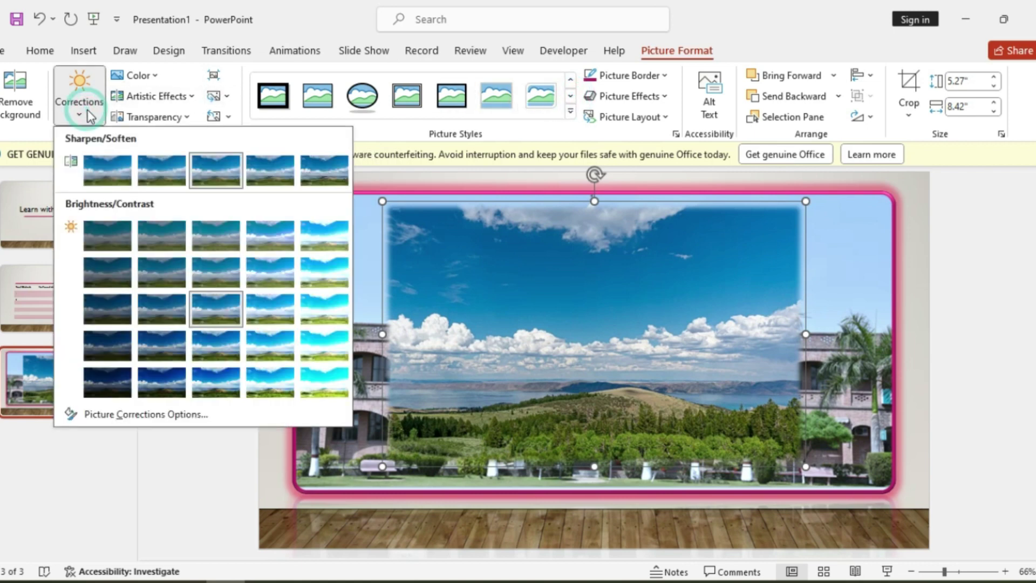
left_click(330, 270)
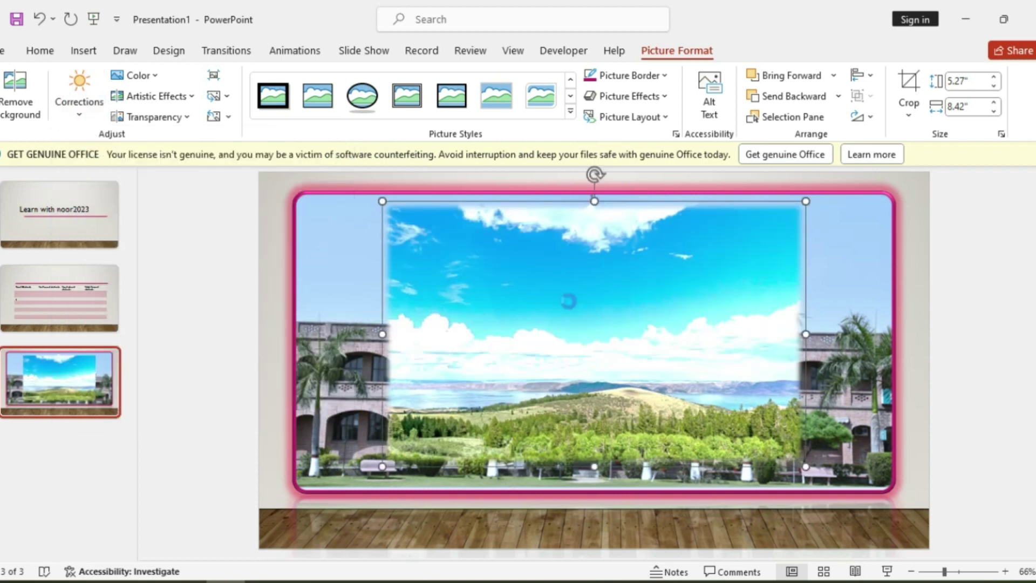
key("ctrl+z")
key("ctrl+z")
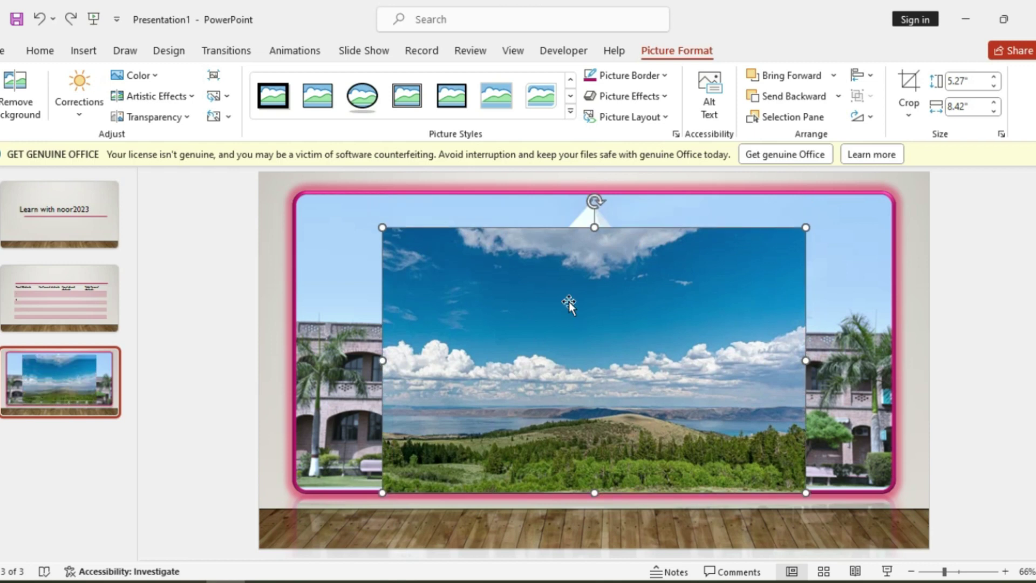
key("ctrl+z")
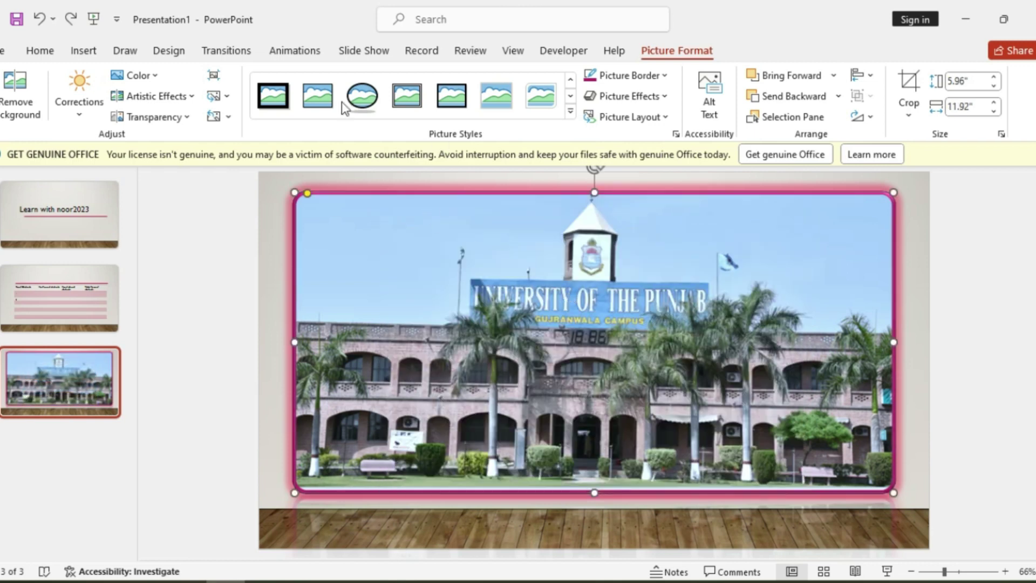
left_click(367, 266)
Step: Draw a small magenta plus shape on top of the campus photo
left_click(82, 51)
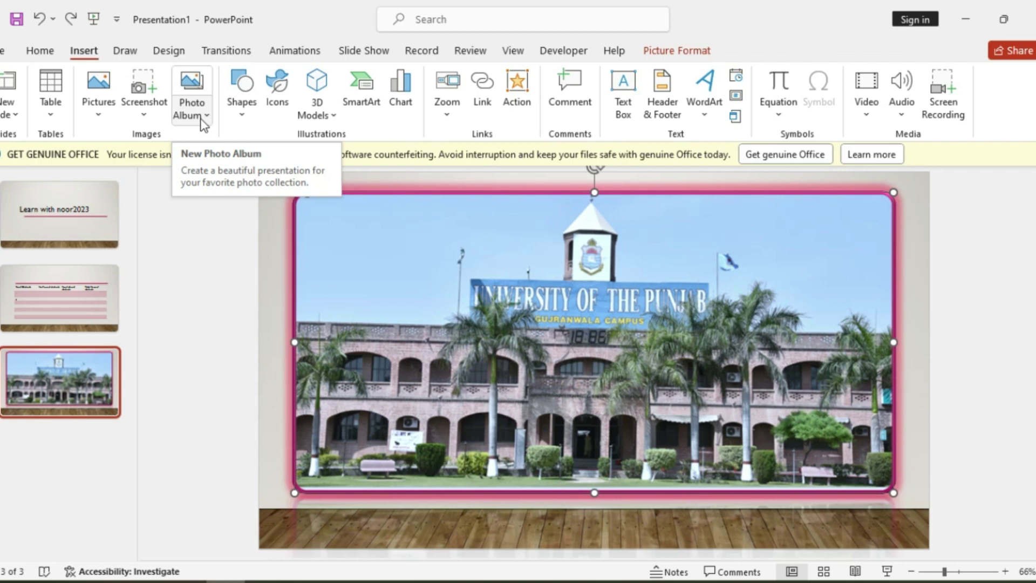
left_click(249, 100)
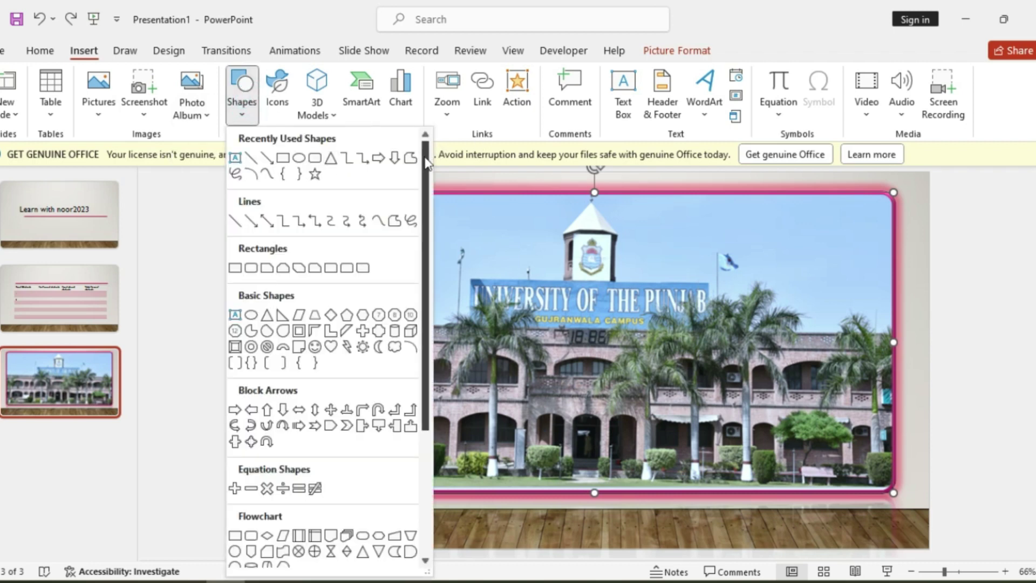
left_click_drag(426, 162, 430, 305)
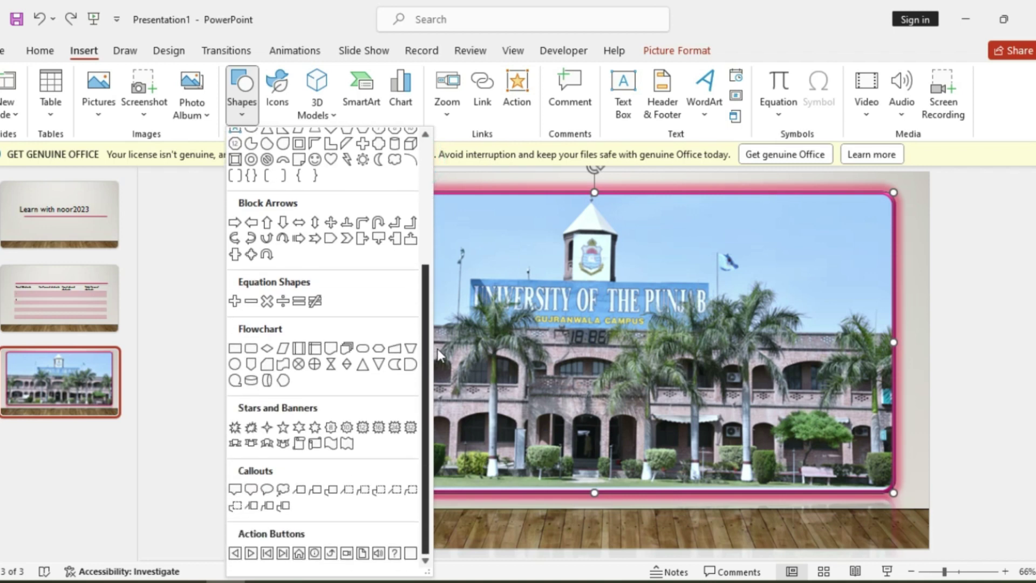
left_click(240, 300)
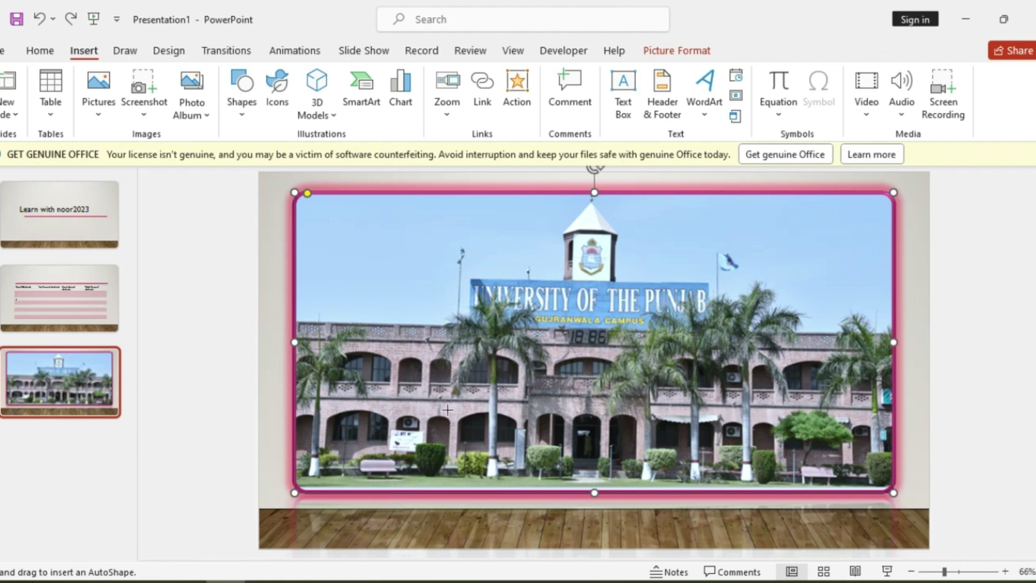
left_click_drag(353, 223, 392, 261)
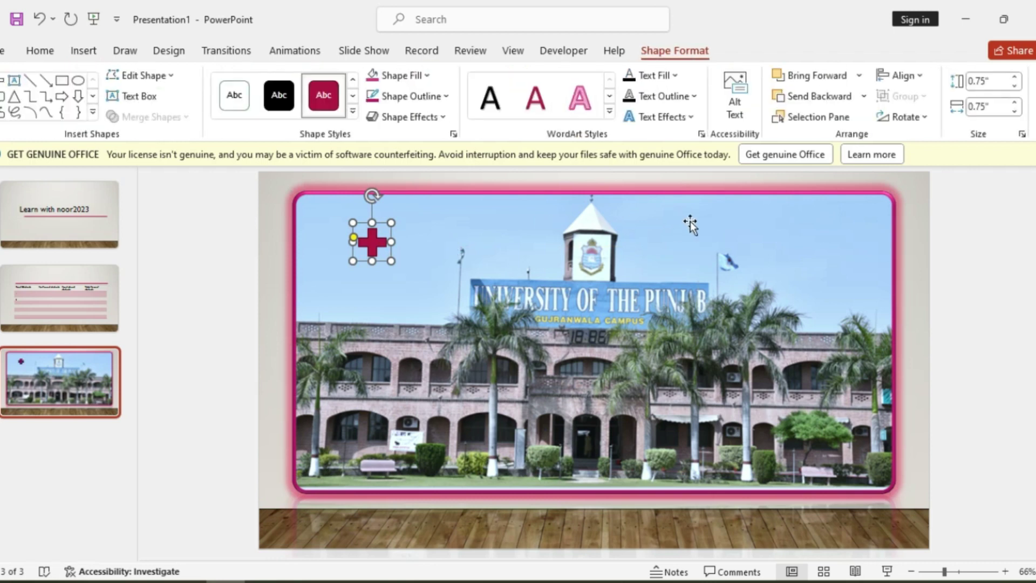
Step: Select the plus shape and undo its insertion with Ctrl+Z
left_click(735, 229)
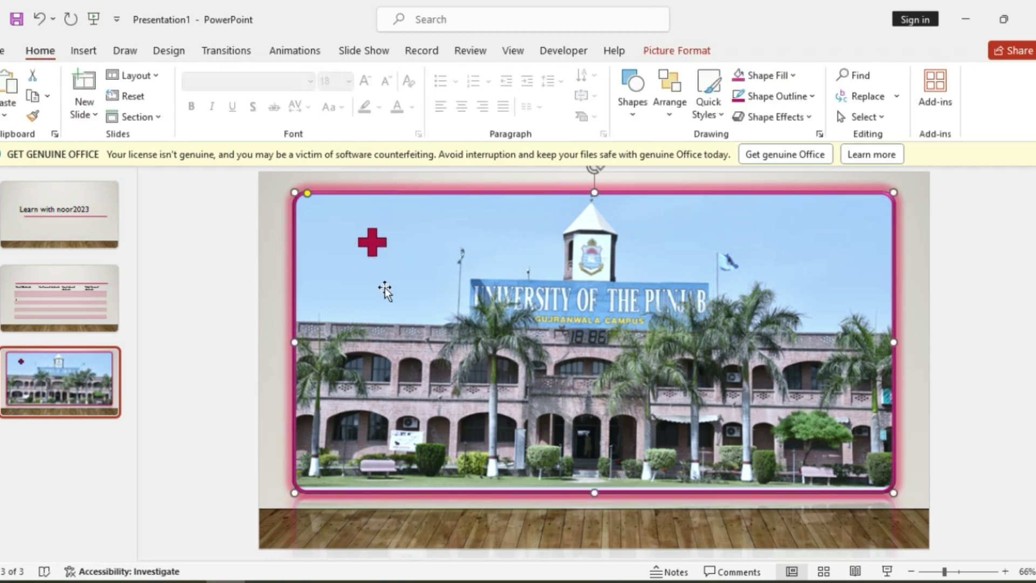
left_click(376, 245)
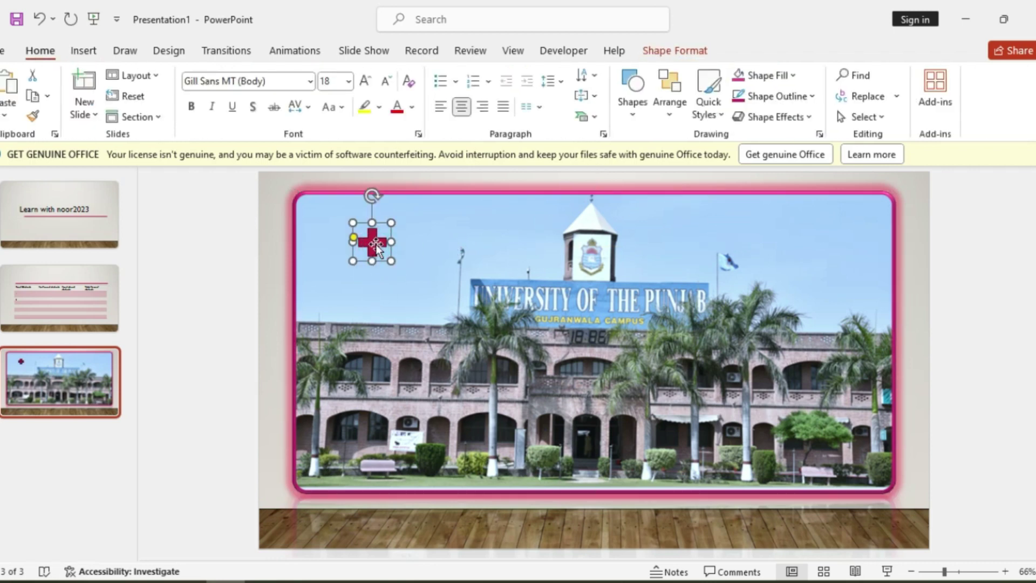
key("ctrl+z")
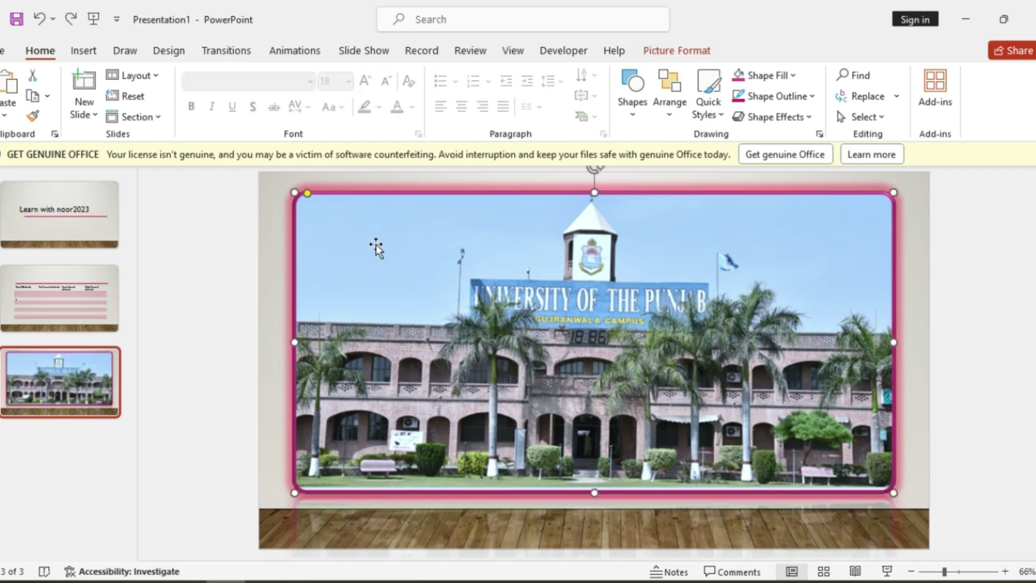
Step: Try Icons (dismissing the offline message) and 3D Models, then launch the SmartArt chooser
left_click(84, 51)
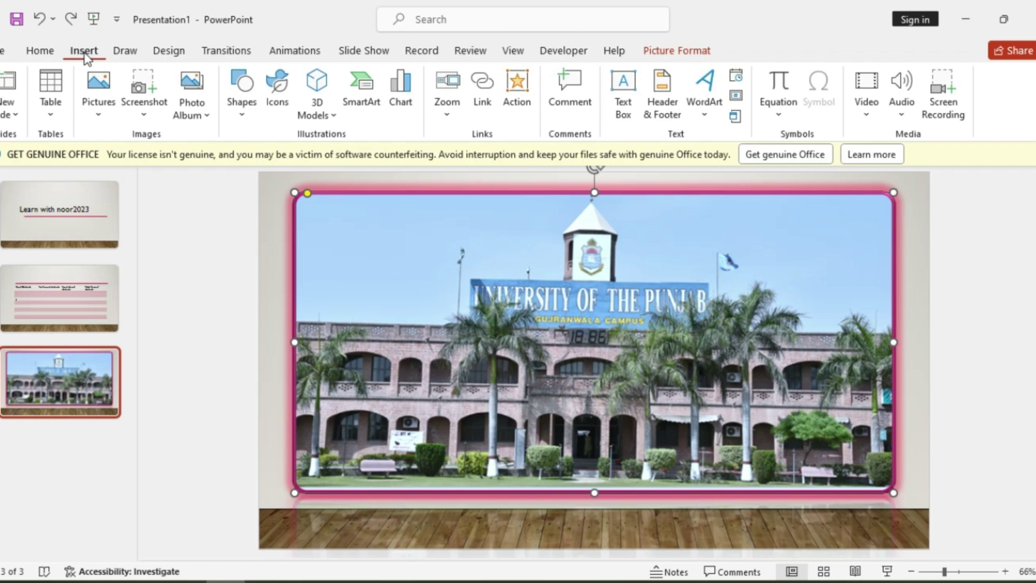
left_click(278, 107)
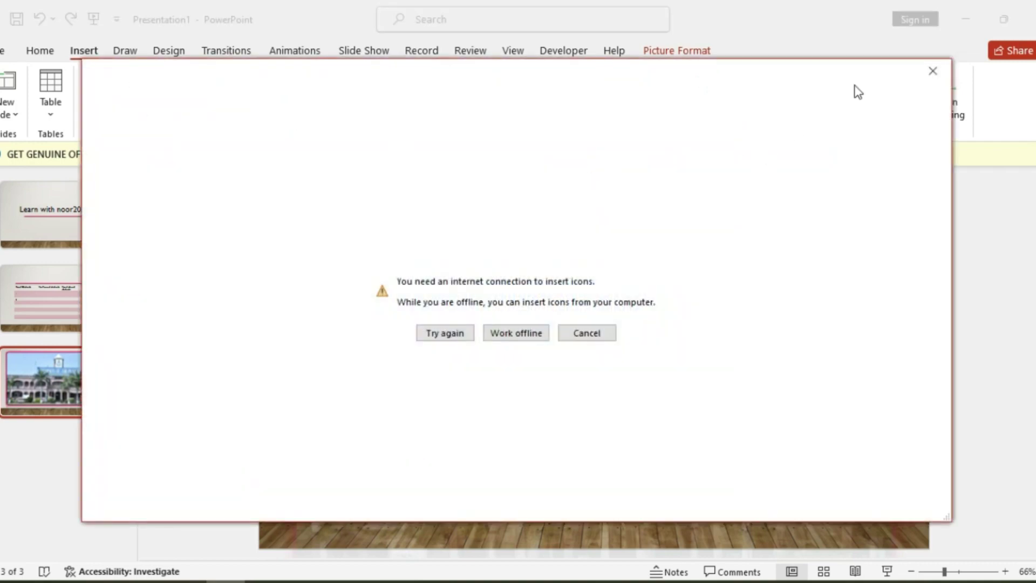
left_click(934, 72)
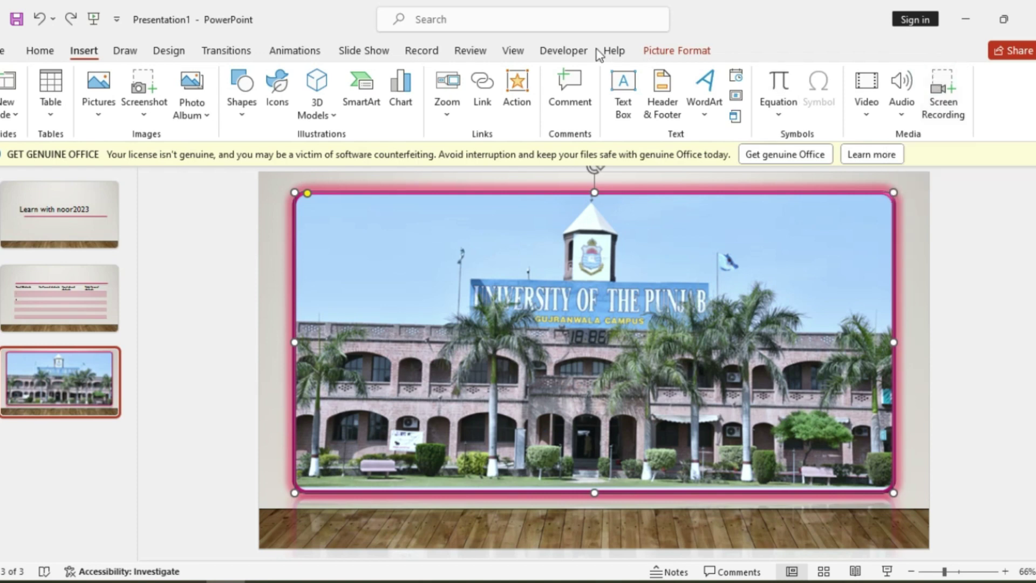
left_click(334, 116)
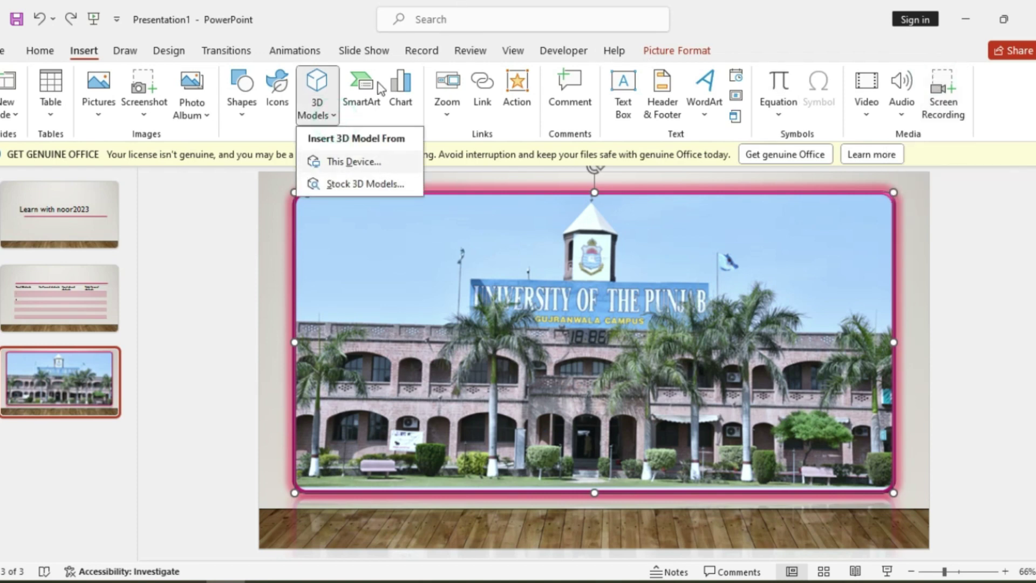
left_click(351, 85)
left_click(351, 85)
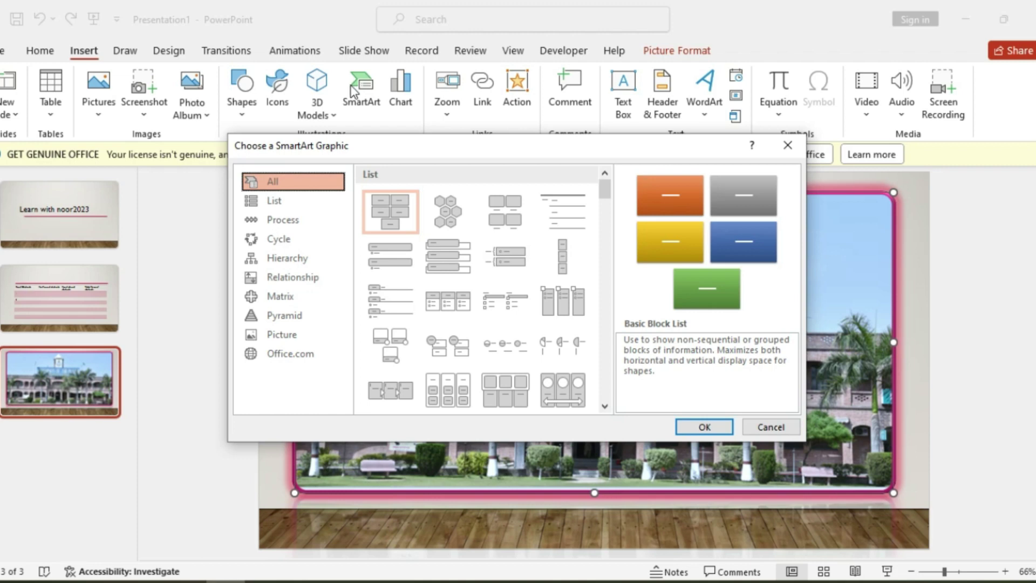
Step: Insert a Text Cycle SmartArt diagram from the Cycle category
left_click(273, 242)
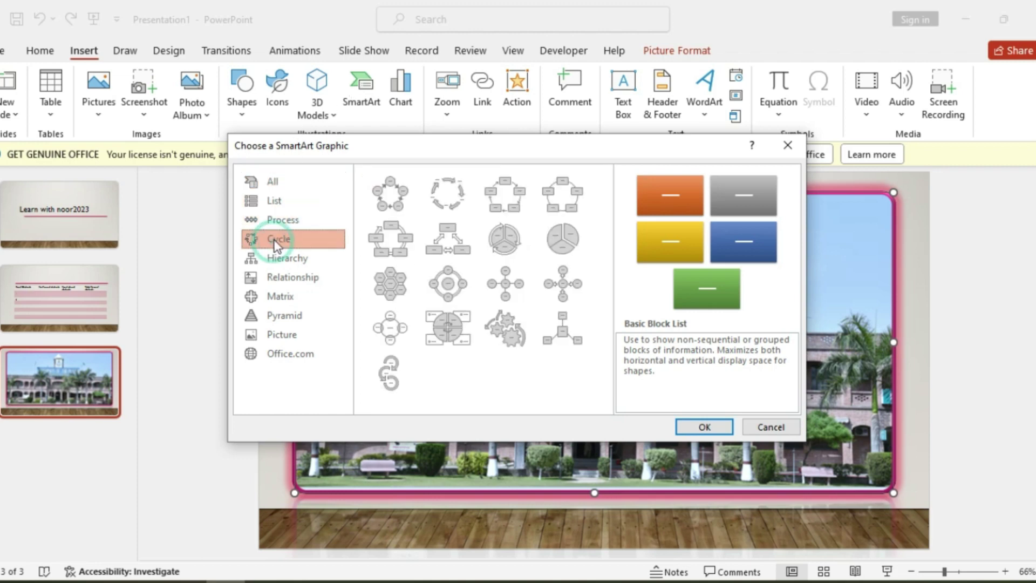
left_click(393, 183)
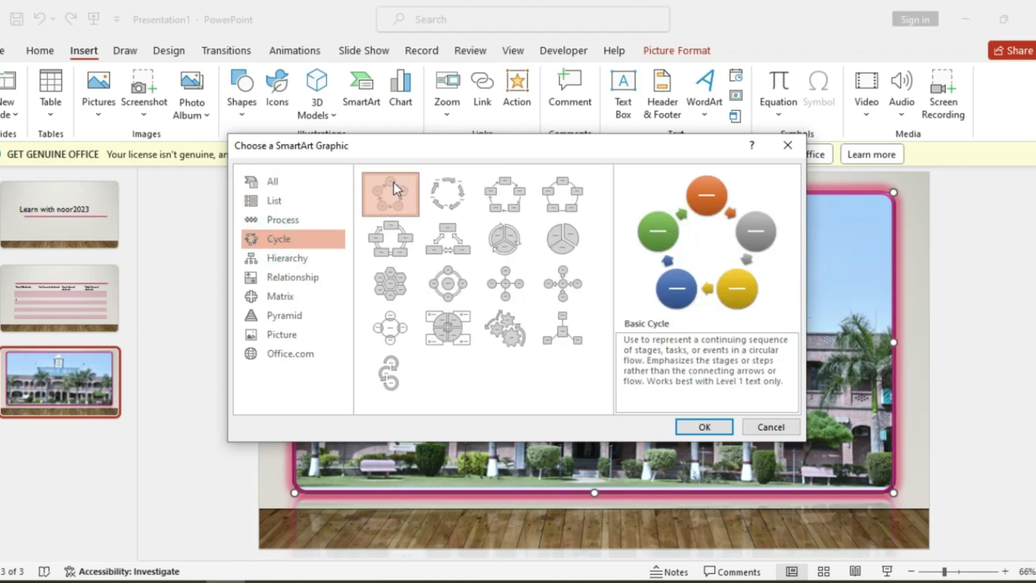
left_click(467, 190)
left_click(716, 426)
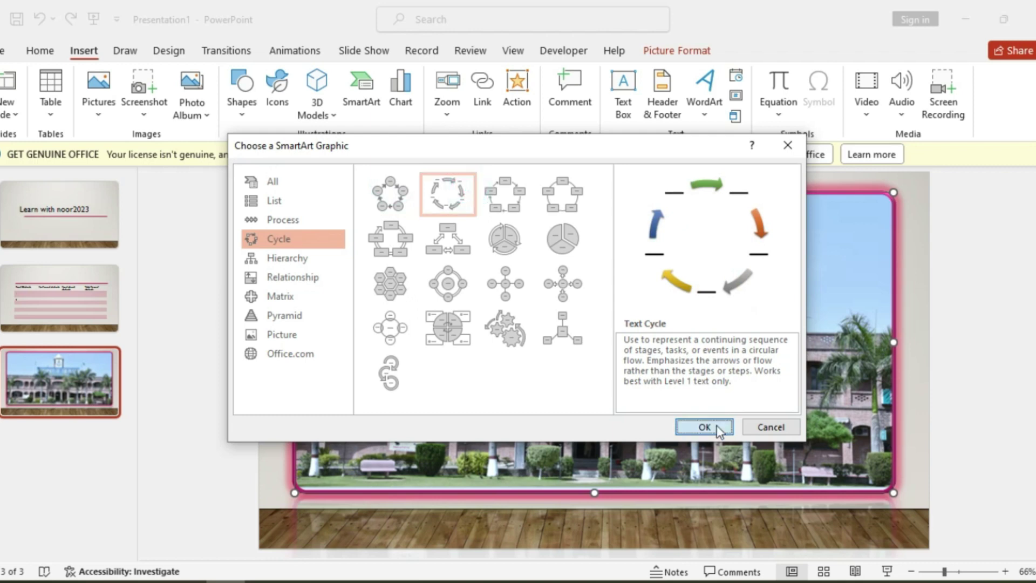
Step: Undo the Text Cycle diagram with Ctrl+Z
left_click(669, 244)
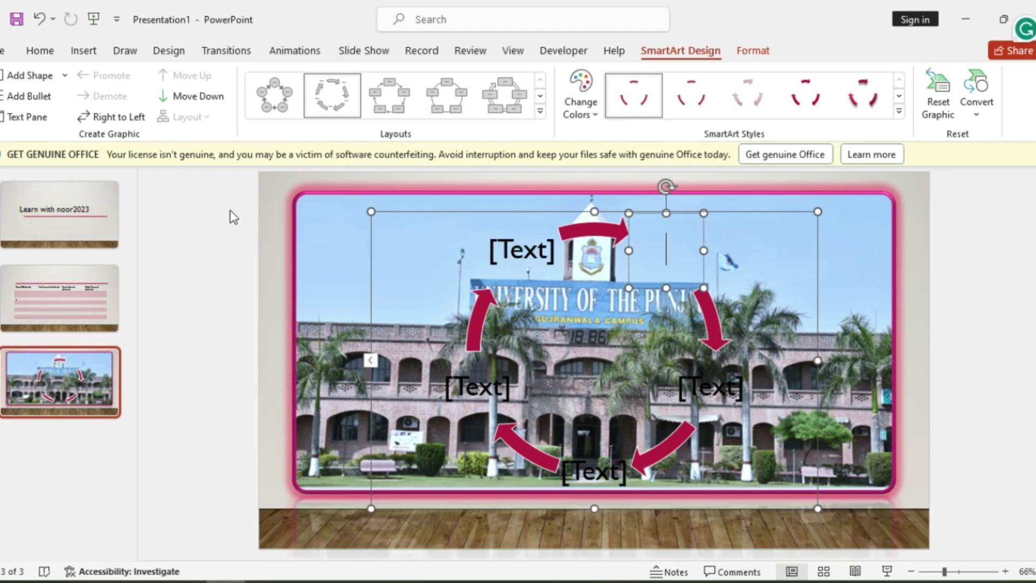
left_click(79, 53)
key("ctrl+z")
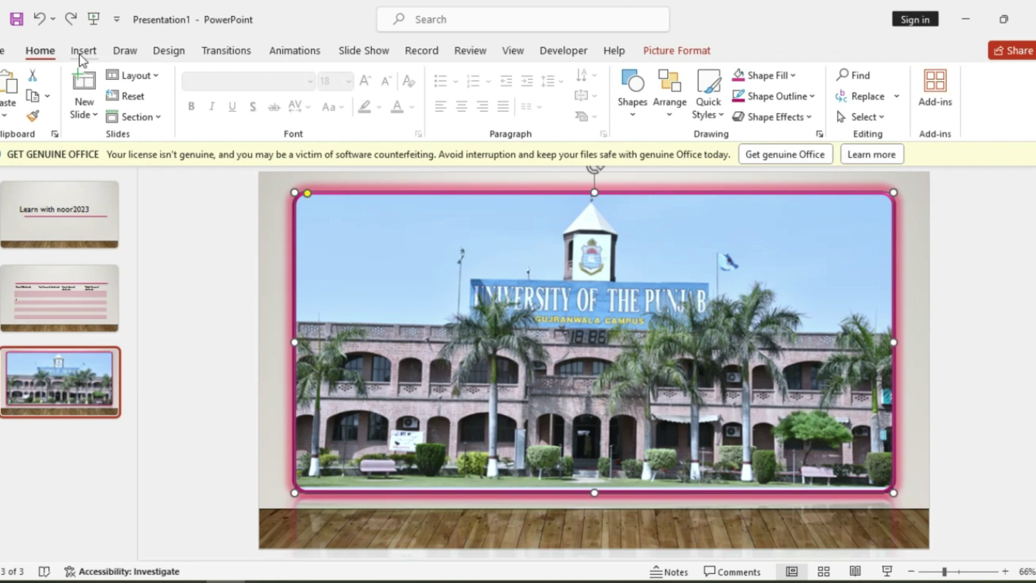
Step: Open the Insert Chart dialog and preview the Line, Pie, Bar, Area and X Y (Scatter) chart types
left_click(82, 52)
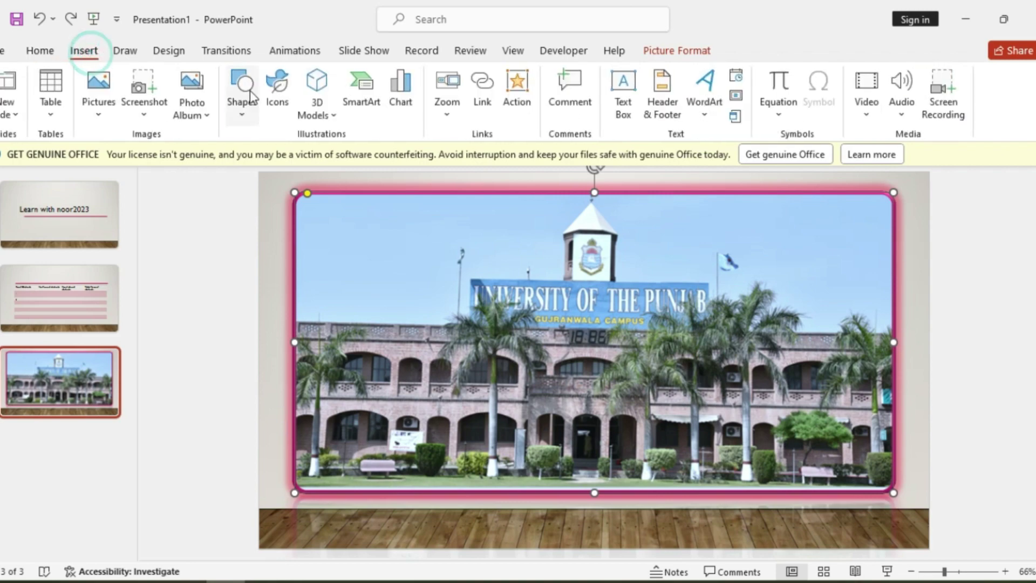
left_click(402, 98)
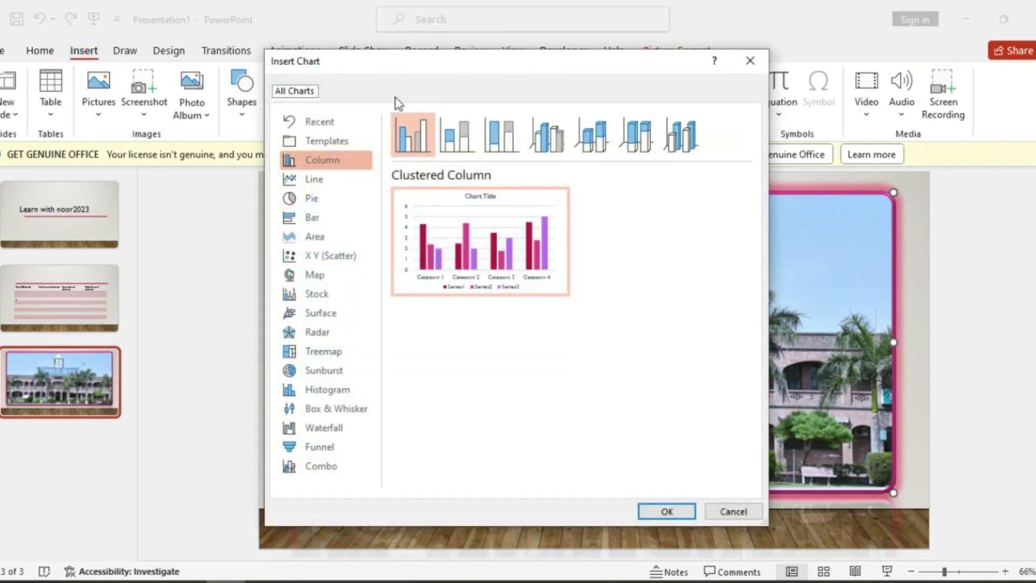
key("Down")
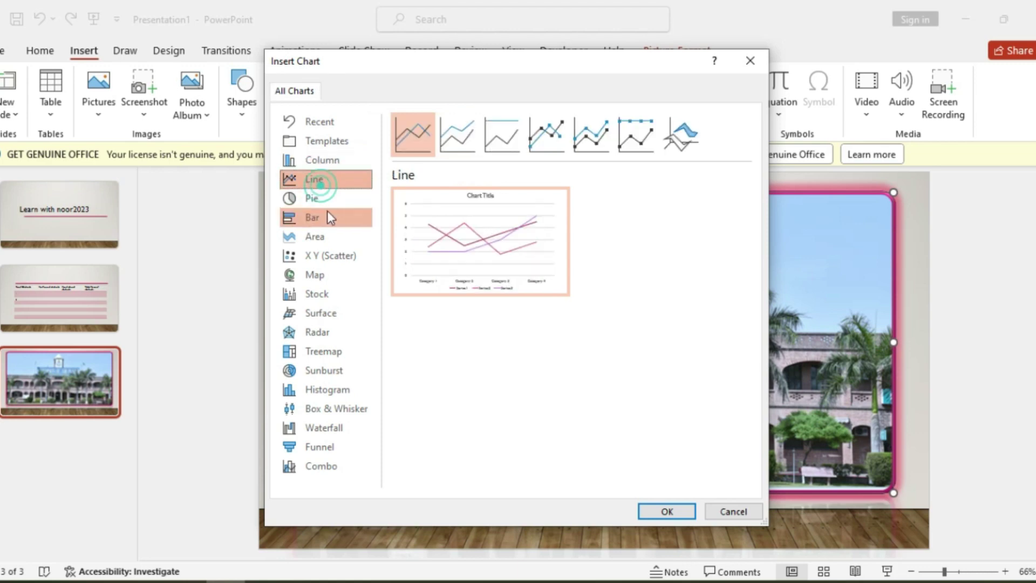
left_click(327, 204)
left_click(328, 216)
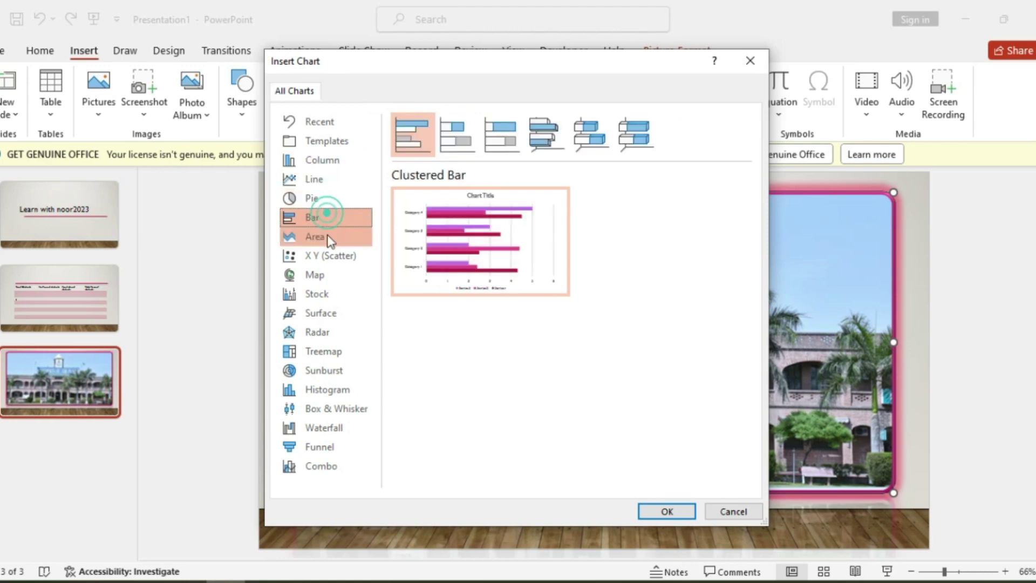
left_click(327, 236)
left_click(340, 253)
Step: Preview the Filled Map, Stock, Histogram, Waterfall, Funnel and Combo charts, then Recent charts
left_click(341, 278)
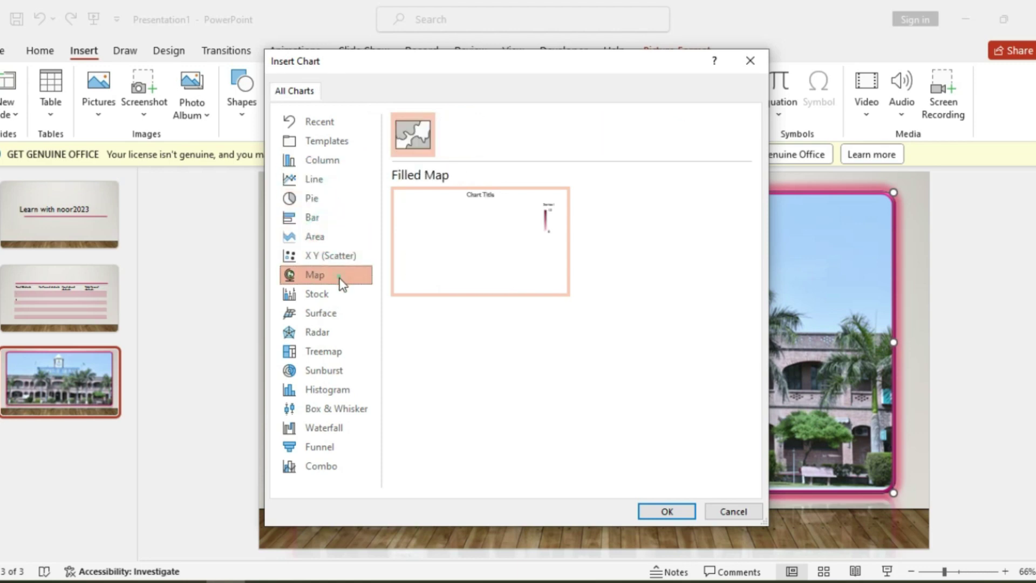
left_click(340, 293)
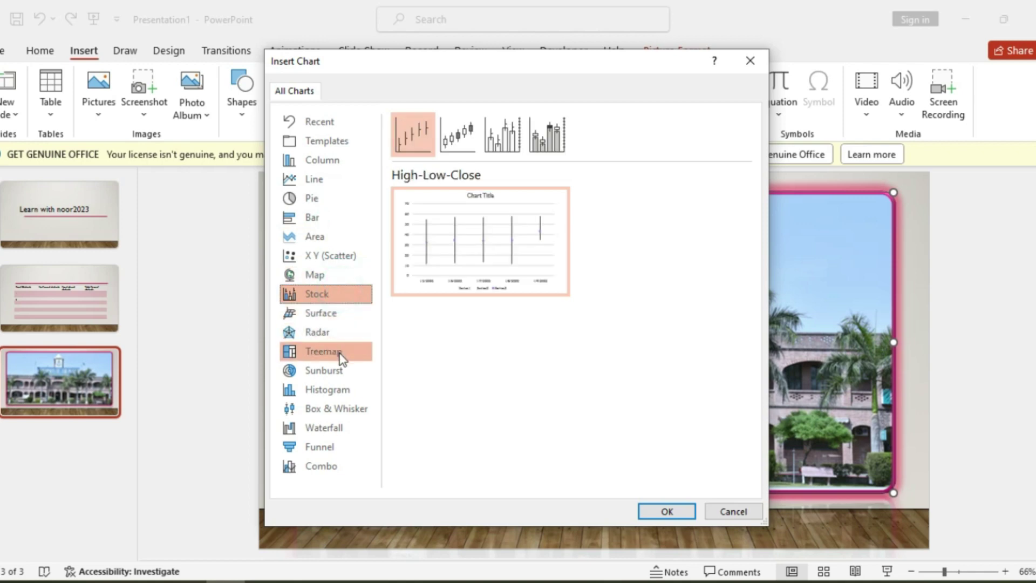
left_click(348, 392)
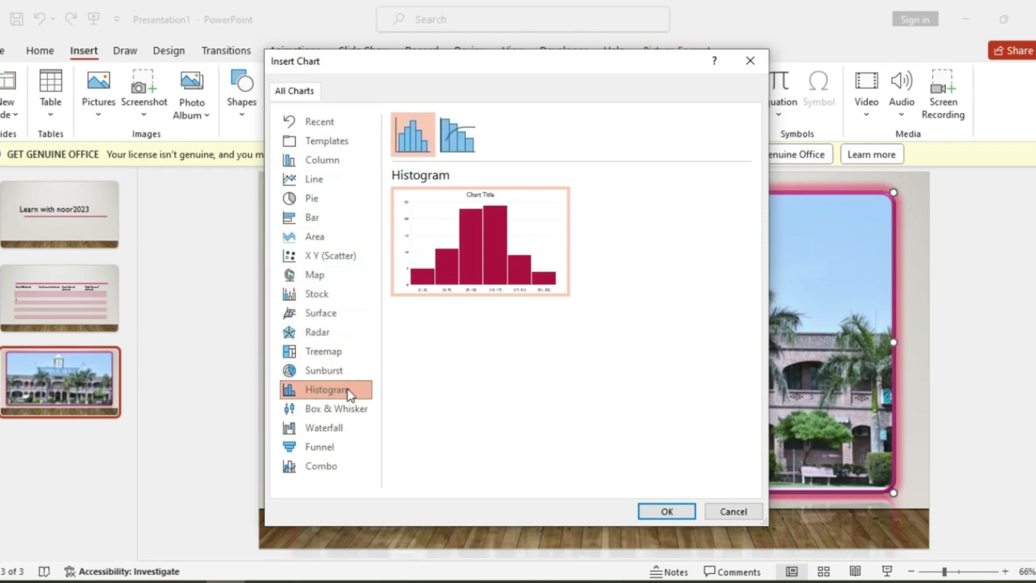
left_click(350, 429)
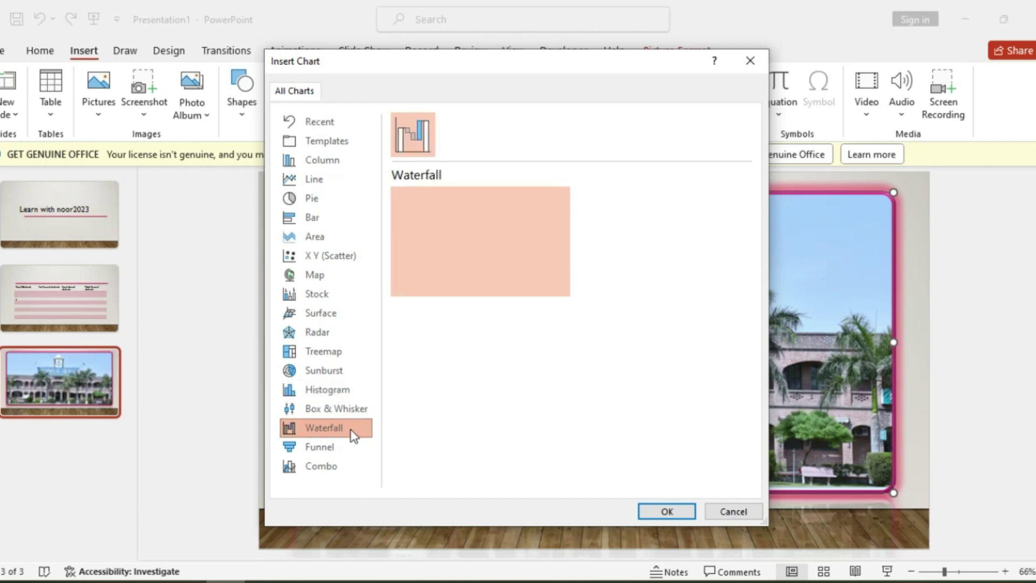
left_click(351, 447)
left_click(348, 462)
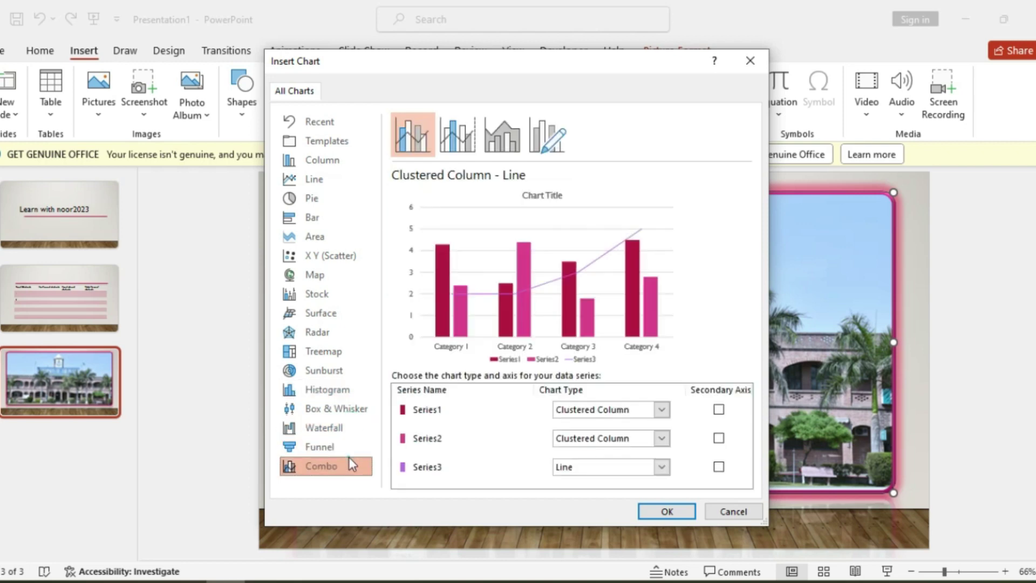
left_click(307, 122)
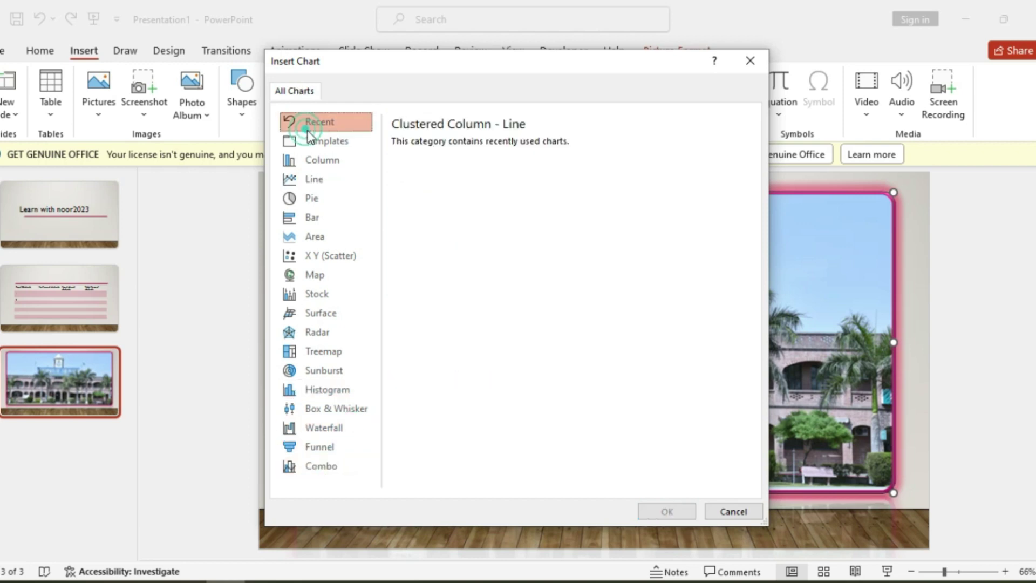
Step: Dismiss the Insert Chart dialog, then view the Summary Zoom options without inserting anything
left_click(762, 54)
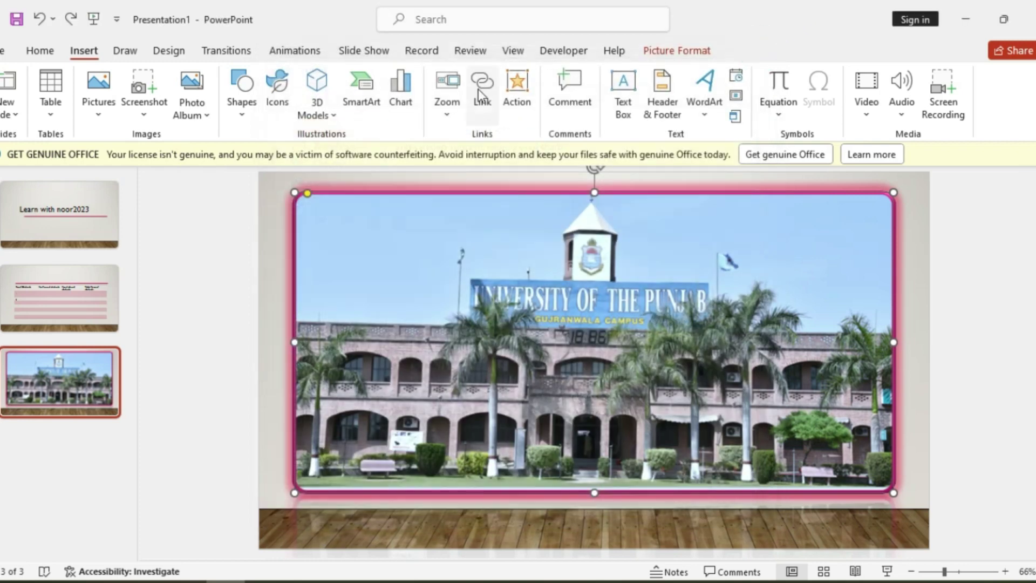
left_click(447, 105)
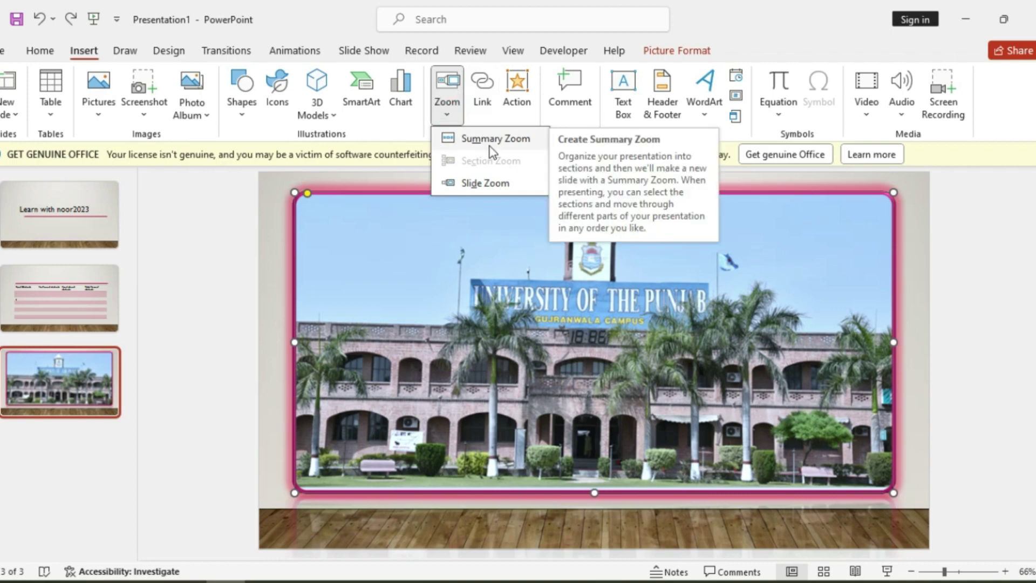
left_click(494, 144)
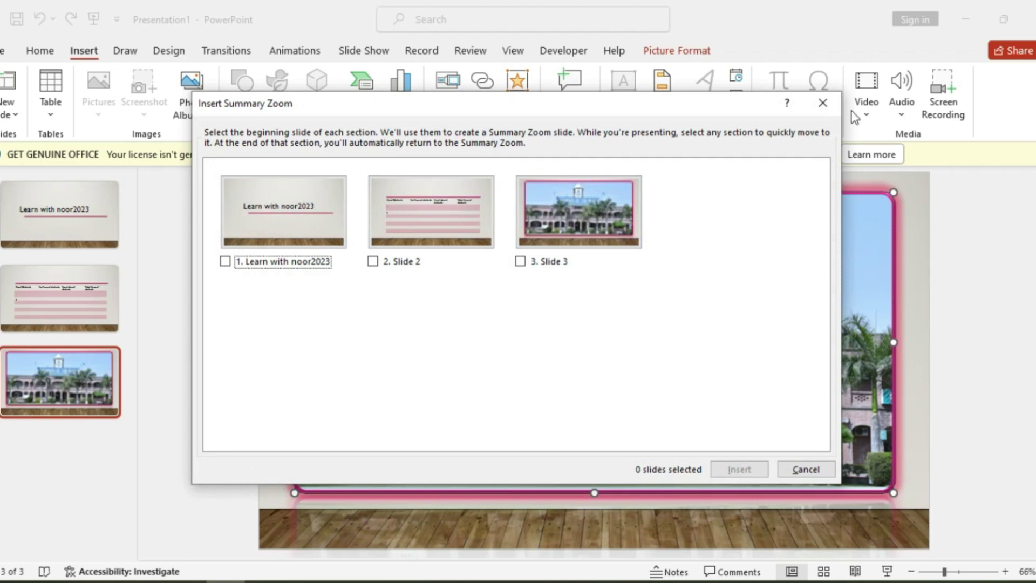
left_click(821, 105)
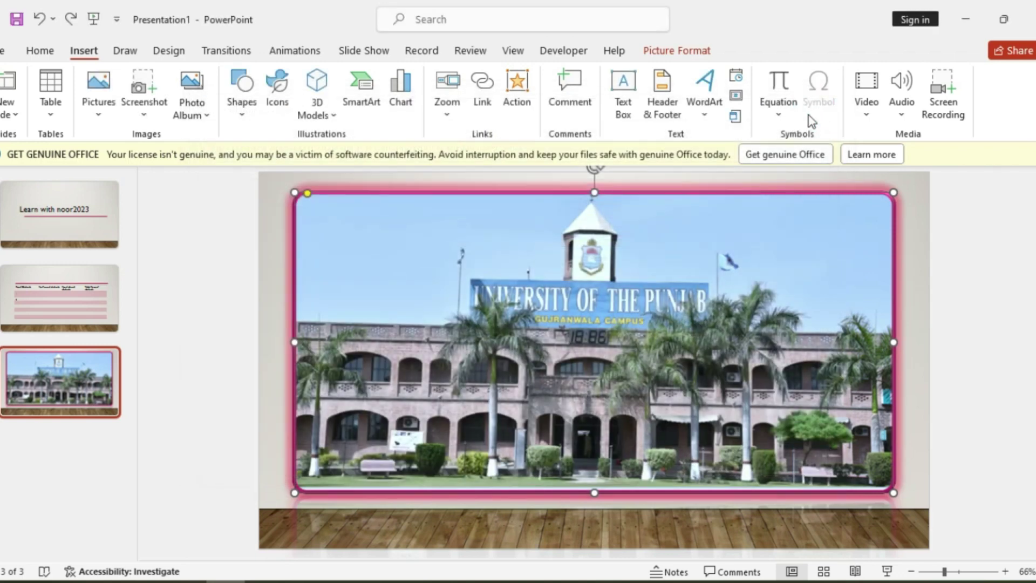